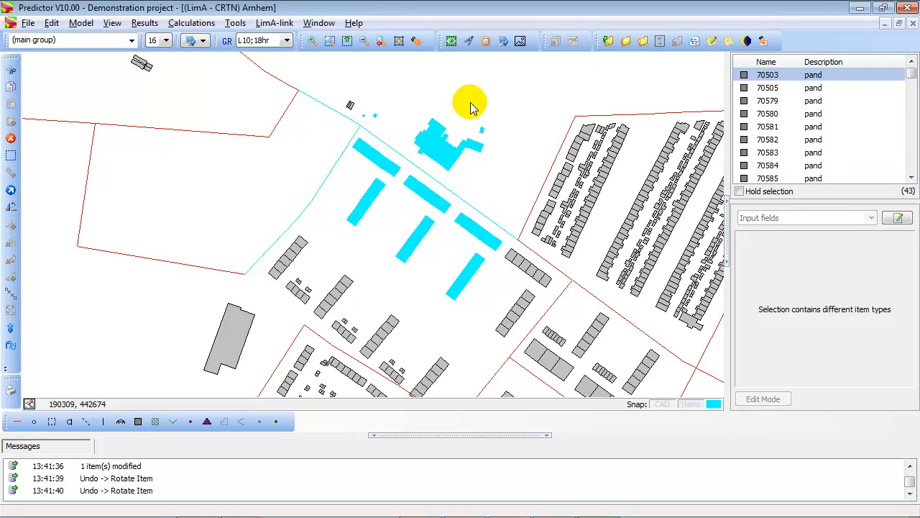
Step: Clear the current selection in the Arnhem model and check which commands are available with nothing selected
{"action": "left_click", "coordinate": [471, 106]}
{"action": "right_click", "coordinate": [471, 106]}
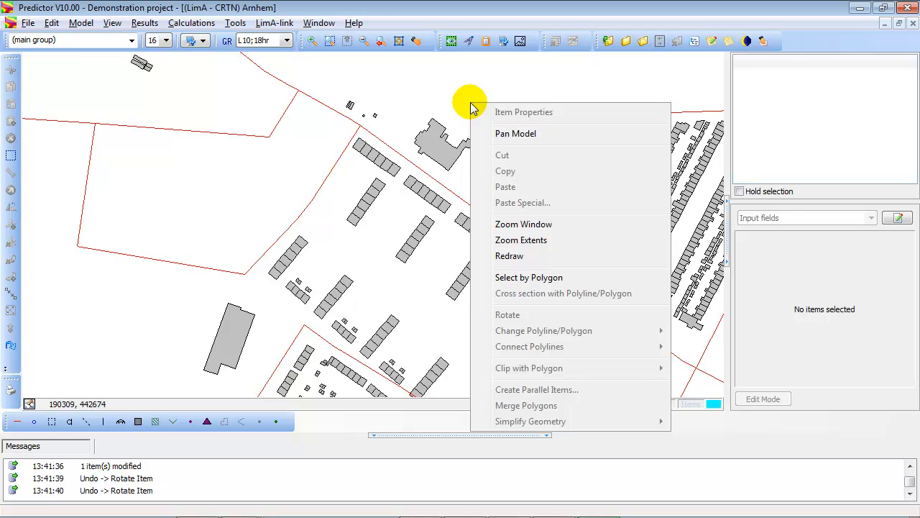
{"action": "left_click", "coordinate": [398, 210]}
Step: Try rotating the large irregular building north of the road counterclockwise freehand, and undo the rotation
{"action": "left_click", "coordinate": [429, 149]}
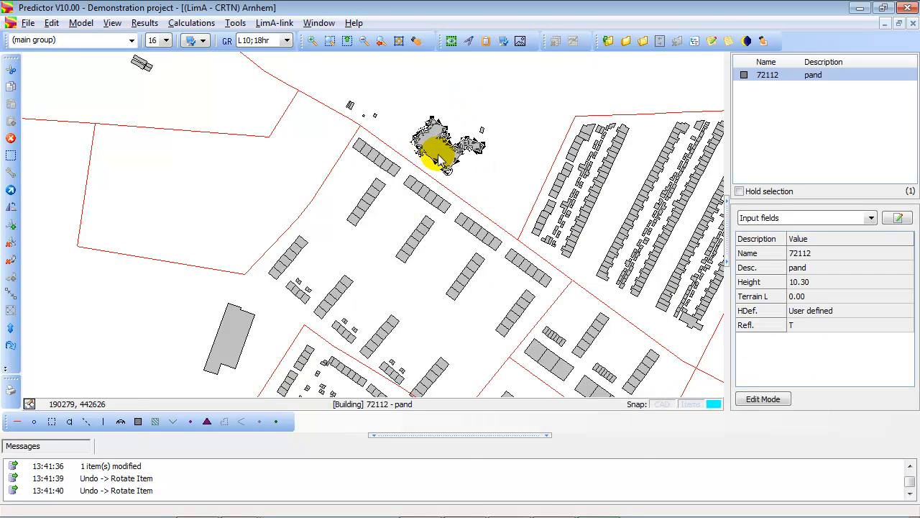
{"action": "right_click", "coordinate": [438, 156]}
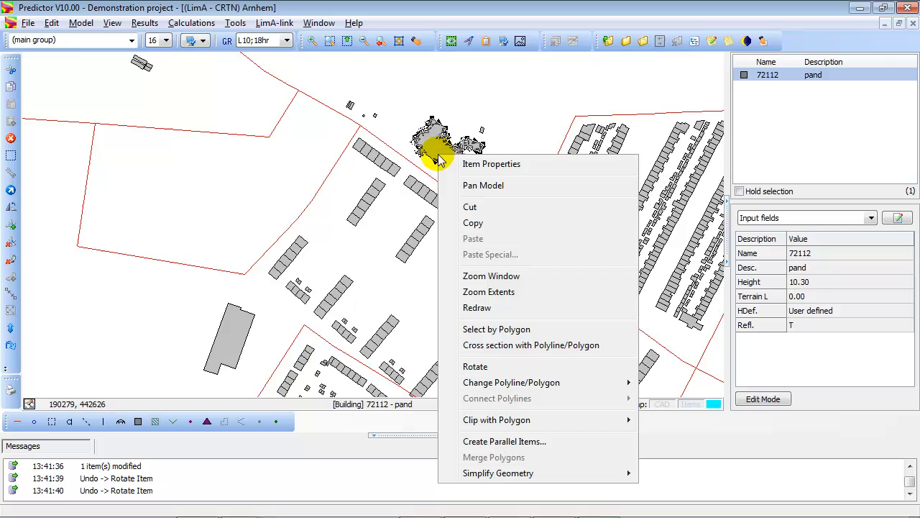
{"action": "left_click", "coordinate": [477, 367]}
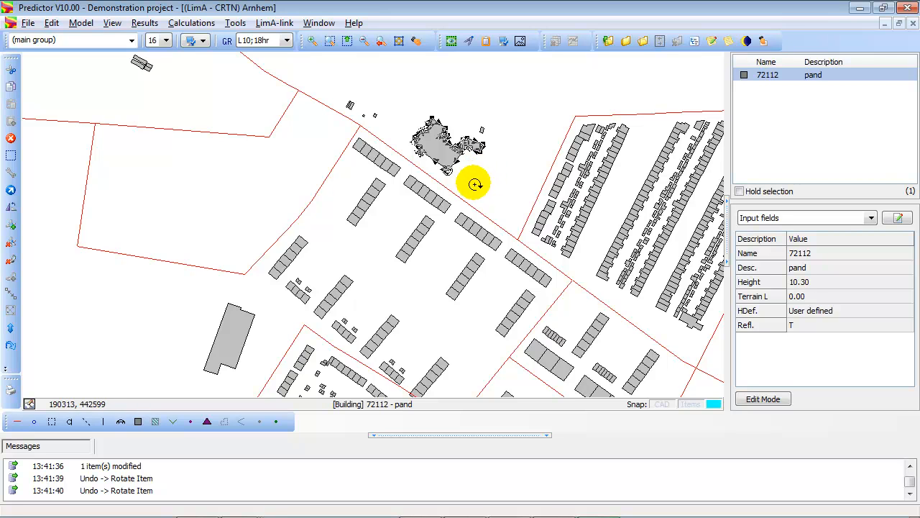
{"action": "left_click_drag", "start_coordinate": [468, 179], "coordinate": [467, 108]}
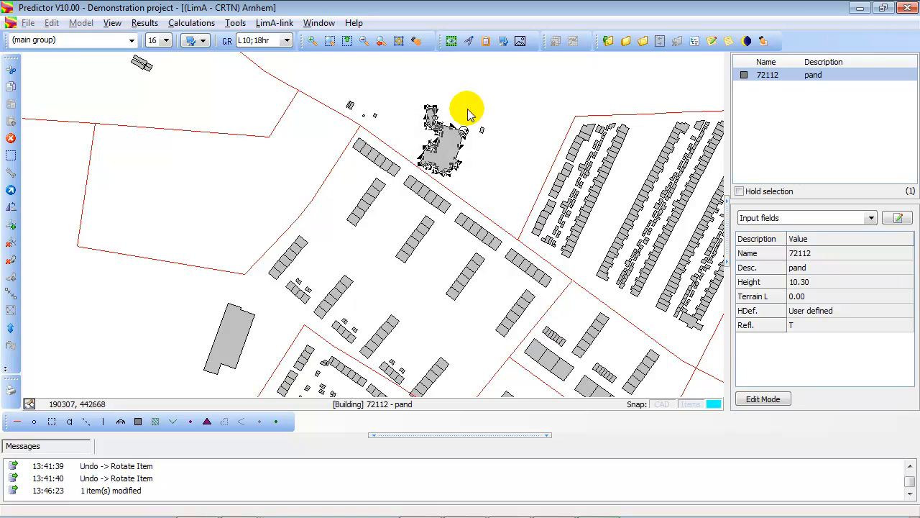
{"action": "key", "text": "ctrl+z"}
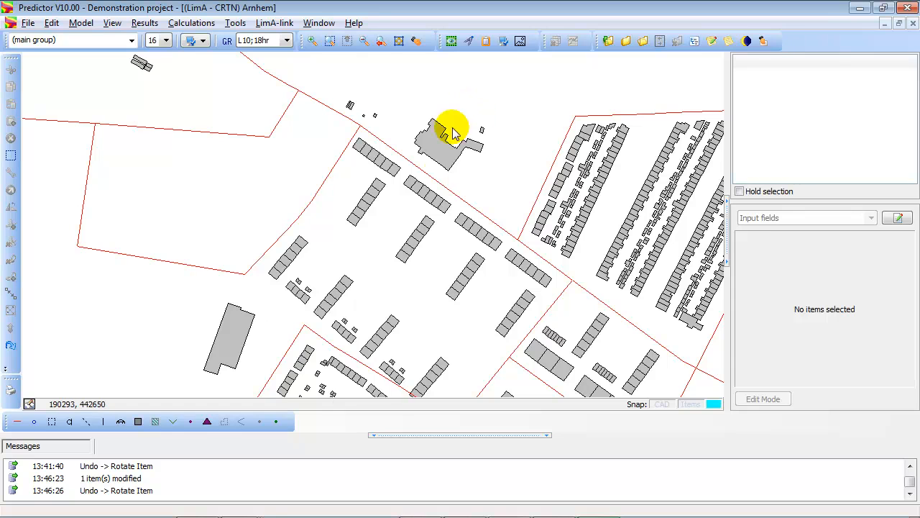
Step: Try rotating the large irregular building by exactly 45 degrees clockwise about its selection centerpoint, and undo the rotation
{"action": "left_click", "coordinate": [439, 161]}
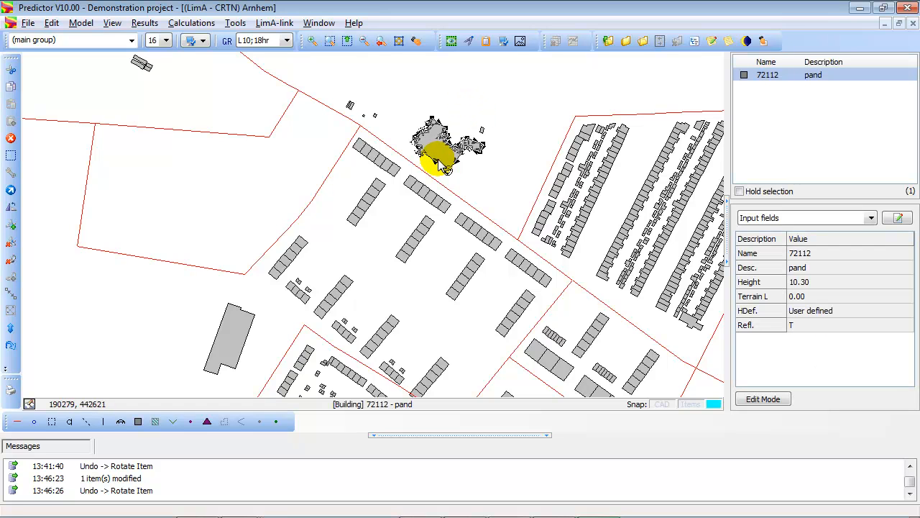
{"action": "left_click", "coordinate": [52, 23]}
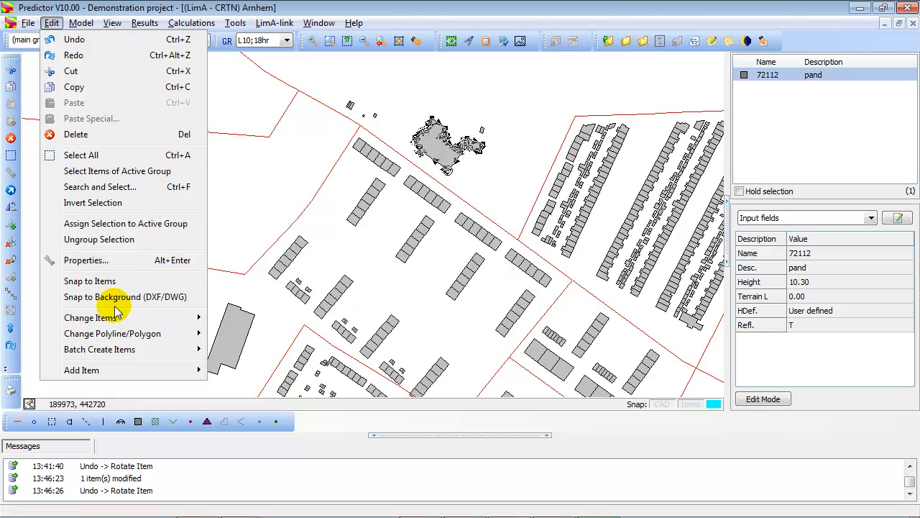
{"action": "mouse_move", "coordinate": [115, 319]}
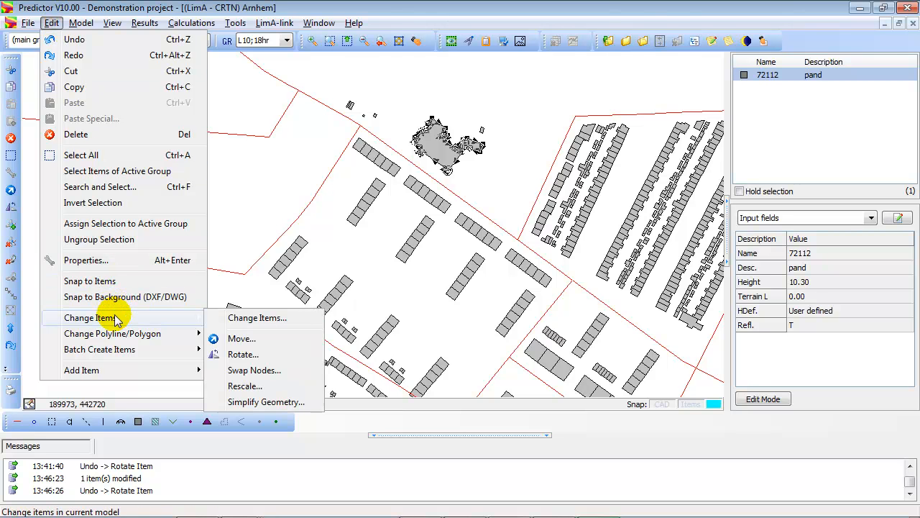
{"action": "left_click", "coordinate": [258, 356]}
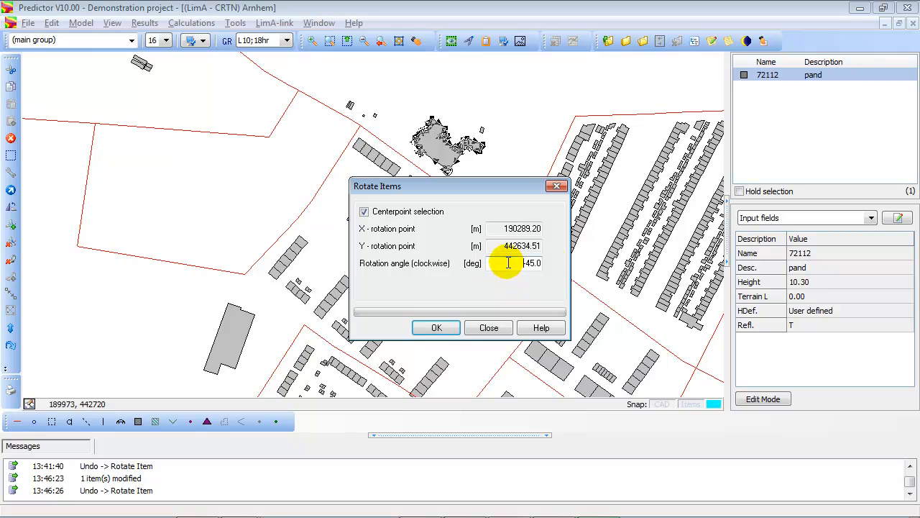
{"action": "left_click_drag", "start_coordinate": [503, 263], "coordinate": [583, 275]}
{"action": "type", "text": "45"}
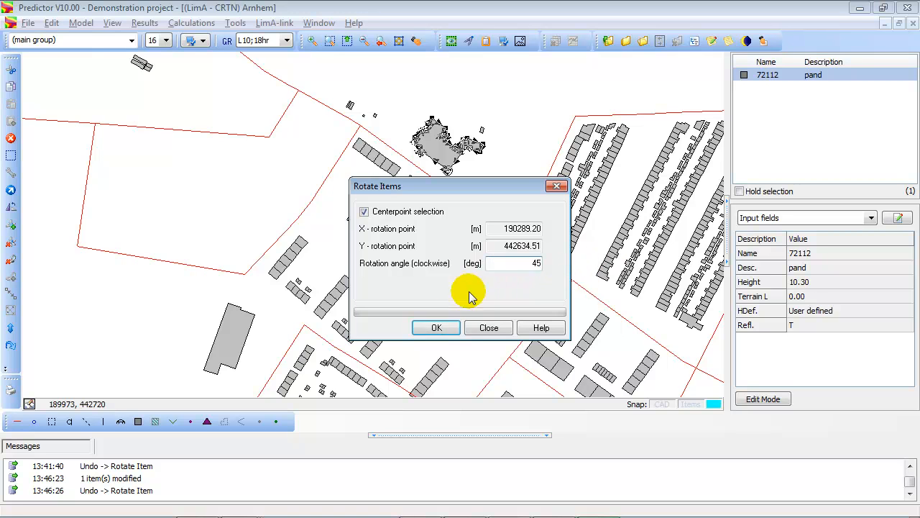
{"action": "left_click", "coordinate": [437, 328]}
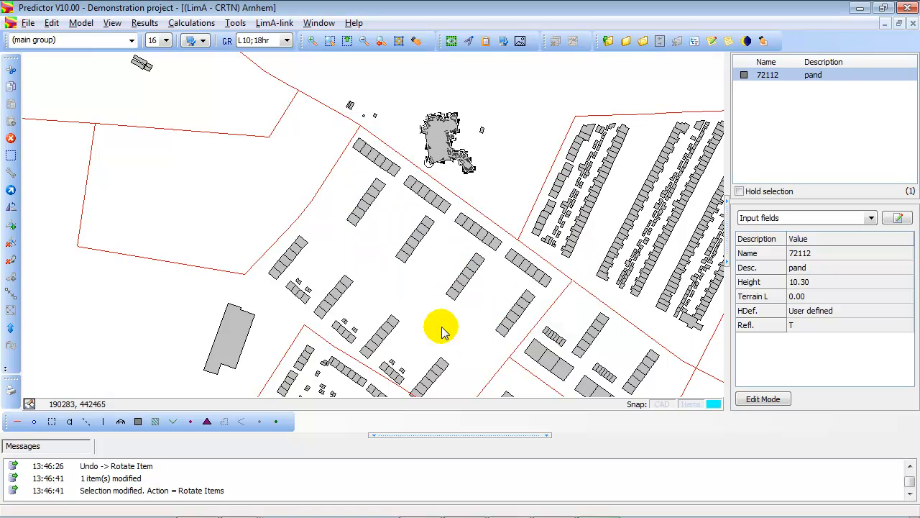
{"action": "left_click", "coordinate": [502, 181]}
{"action": "key", "text": "ctrl+z"}
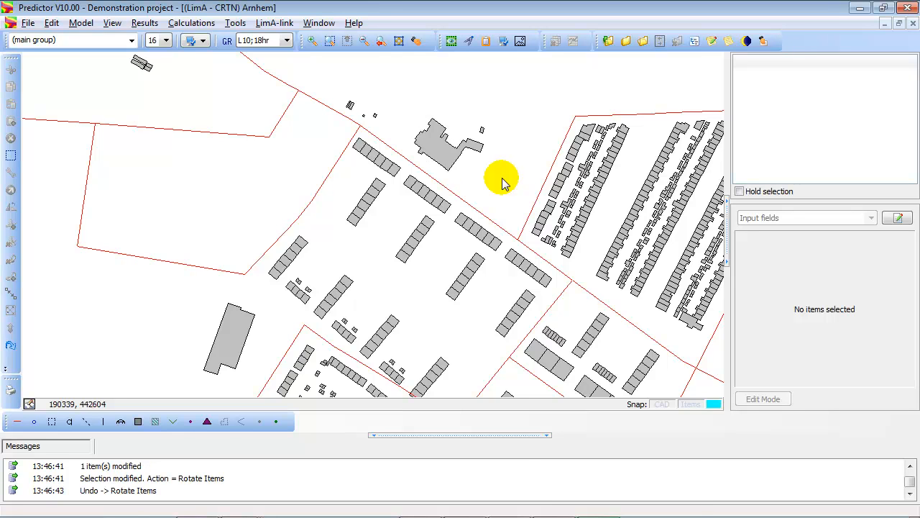
{"action": "right_click", "coordinate": [502, 182]}
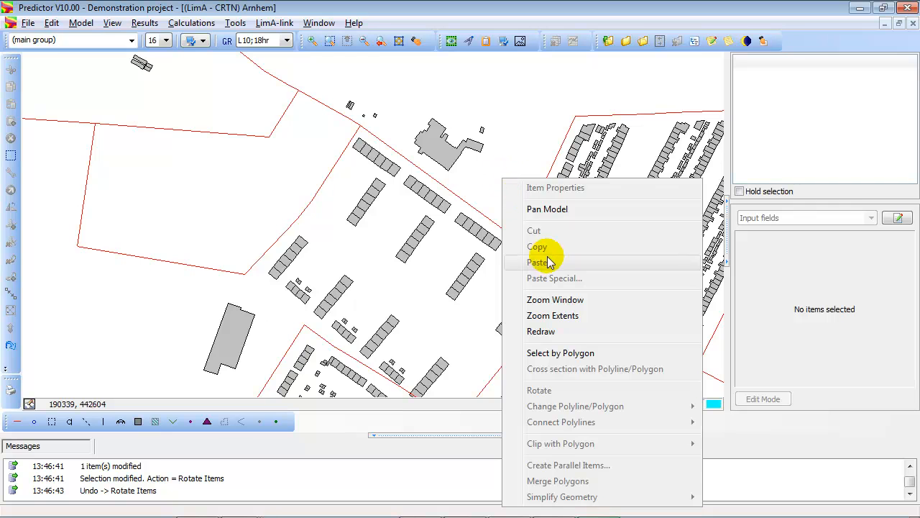
{"action": "left_click", "coordinate": [521, 141]}
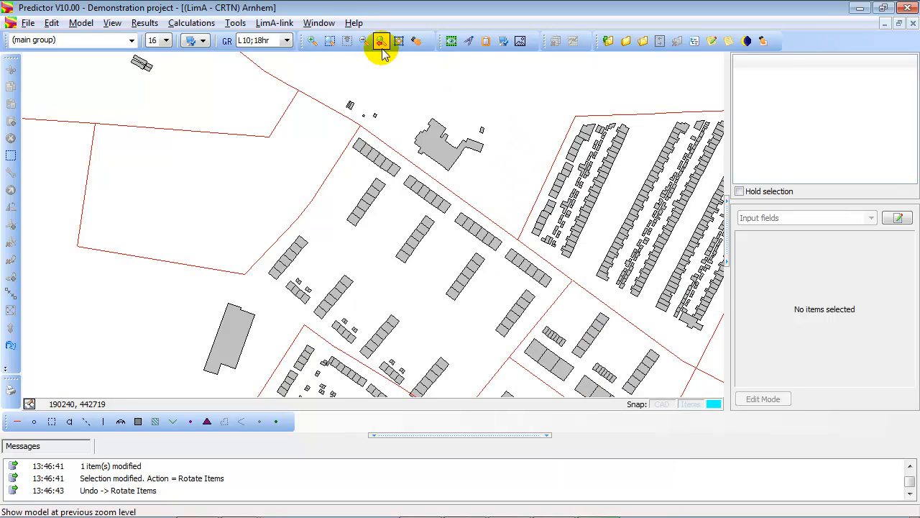
Step: Switch to the "(ISO 9613.1/2) Contours situation 2014" model and bring the three flats into close view
{"action": "left_click", "coordinate": [318, 22]}
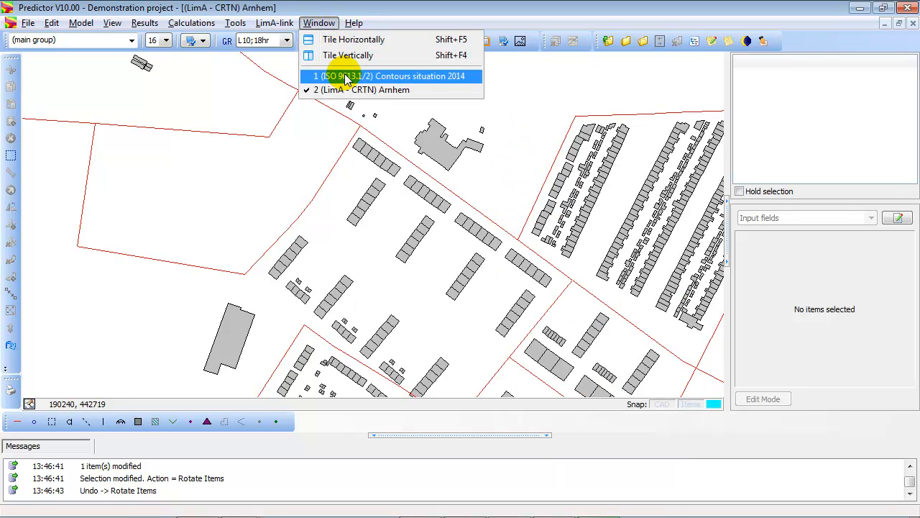
{"action": "left_click", "coordinate": [346, 76]}
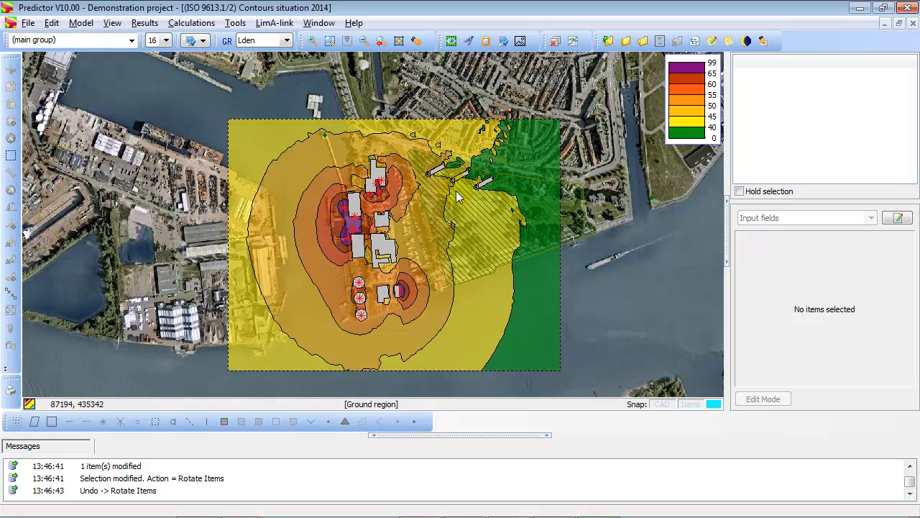
{"action": "scroll", "coordinate": [456, 198], "scroll_direction": "up", "scroll_amount": 6}
{"action": "left_click_drag", "start_coordinate": [486, 148], "coordinate": [499, 202]}
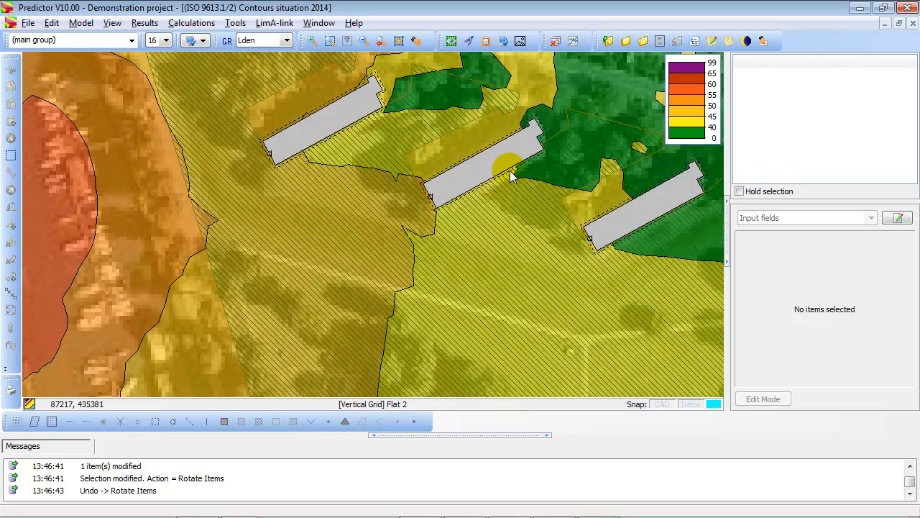
Step: Select the Flat 2 vertical grid, inspect the vertical contours on the flats in the 3D View, and close it
{"action": "left_click", "coordinate": [511, 166]}
{"action": "left_click", "coordinate": [491, 178]}
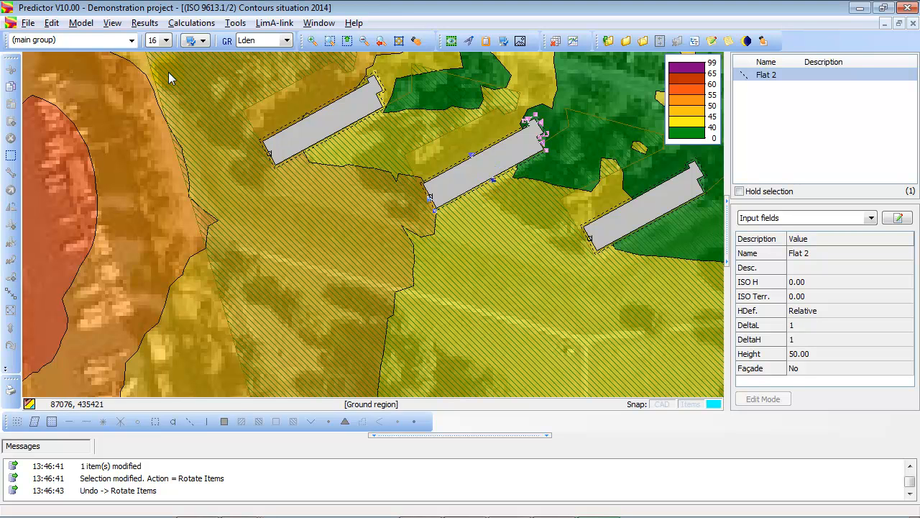
{"action": "left_click", "coordinate": [112, 22]}
{"action": "left_click", "coordinate": [138, 71]}
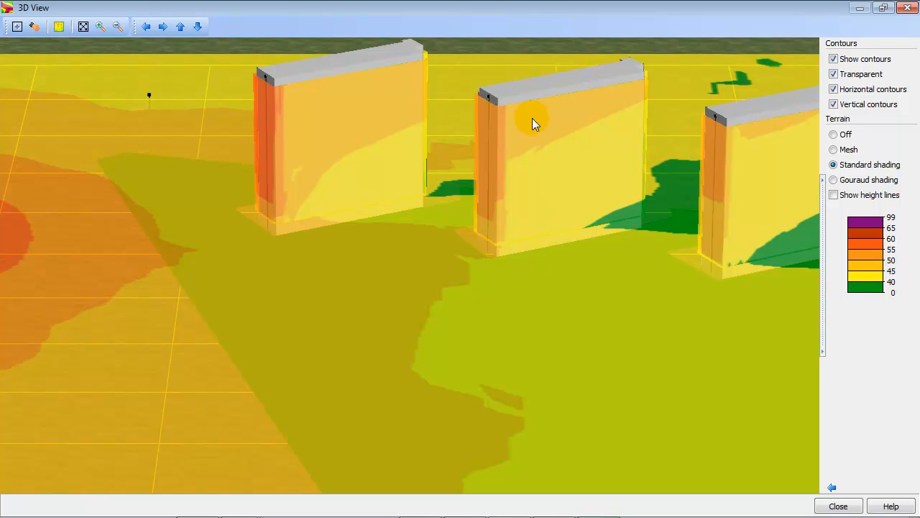
{"action": "left_click", "coordinate": [908, 8]}
Step: Show a contour cross section along the polyline of the Flat 2 vertical grid, examine it, and close it
{"action": "left_click", "coordinate": [496, 201]}
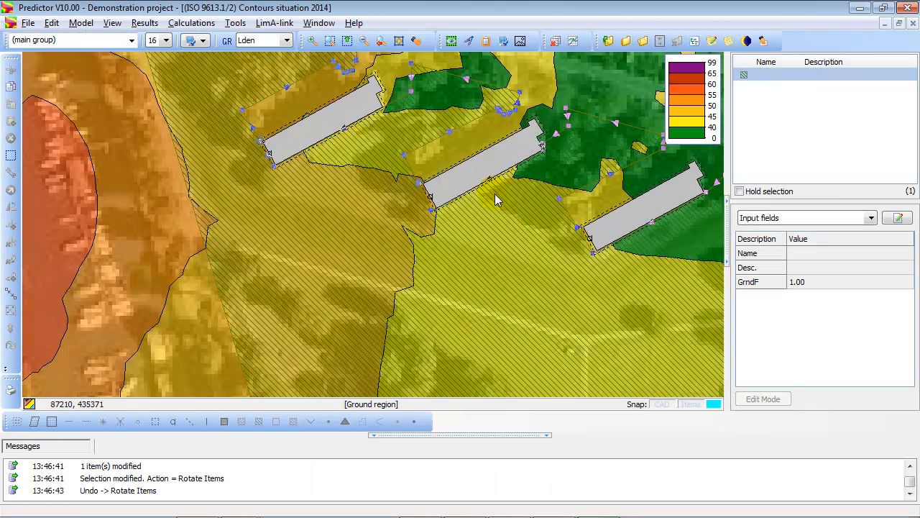
{"action": "left_click", "coordinate": [493, 181]}
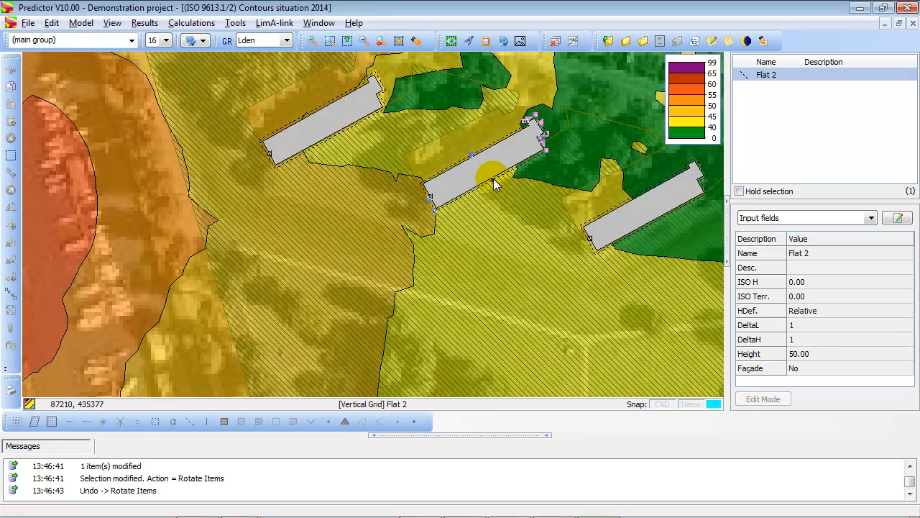
{"action": "right_click", "coordinate": [493, 179]}
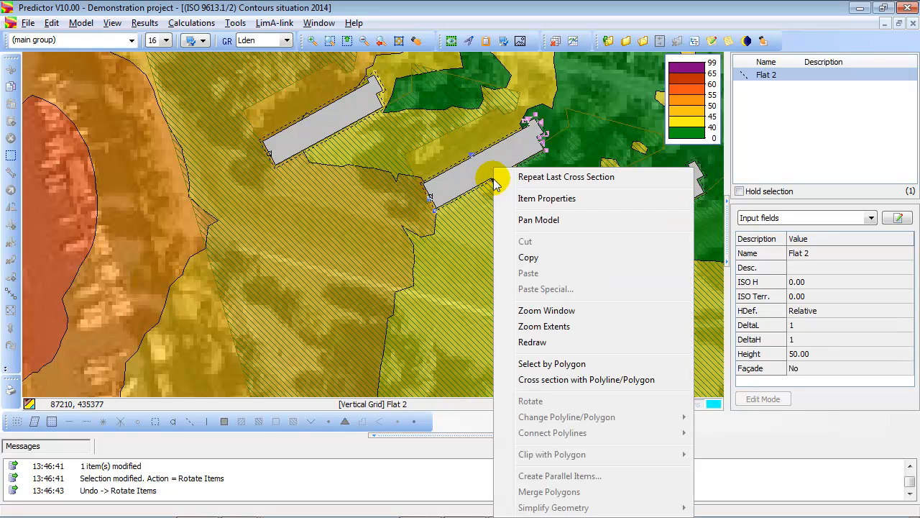
{"action": "left_click", "coordinate": [613, 381]}
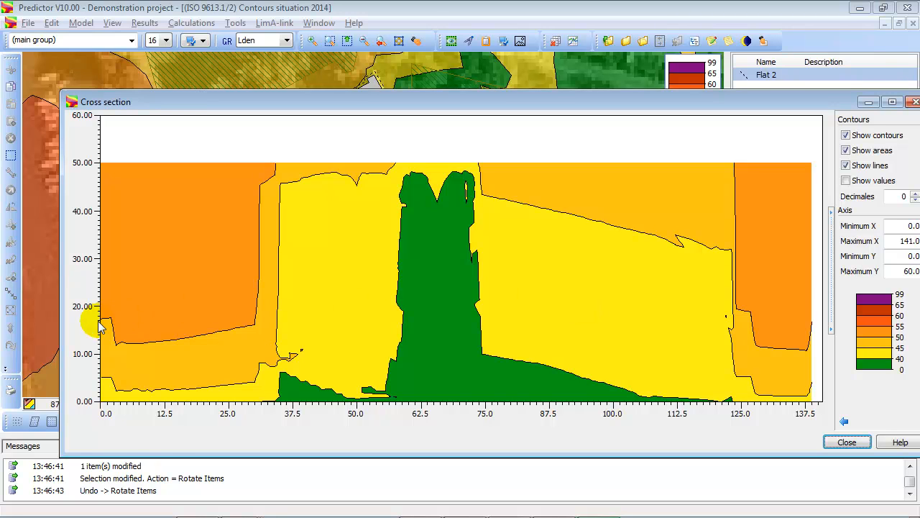
{"action": "left_click", "coordinate": [846, 442]}
Step: Deselect the Flat 2 vertical grid and return to the "(LimA - CRTN) Arnhem" model
{"action": "right_click", "coordinate": [574, 309]}
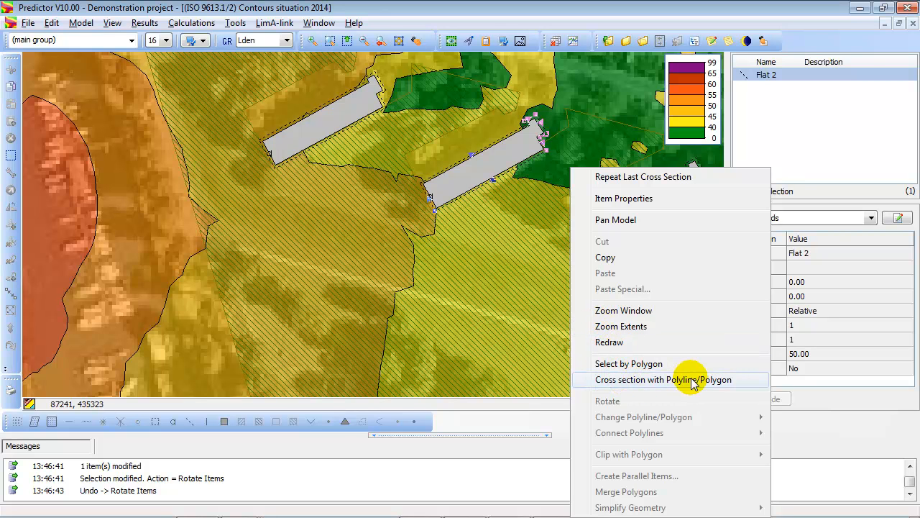
{"action": "left_click", "coordinate": [478, 351]}
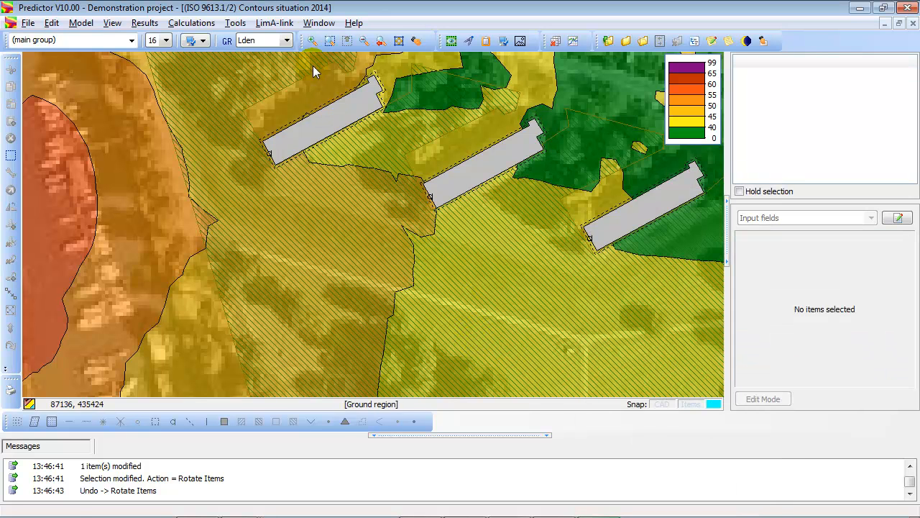
{"action": "left_click", "coordinate": [313, 23]}
{"action": "left_click", "coordinate": [337, 87]}
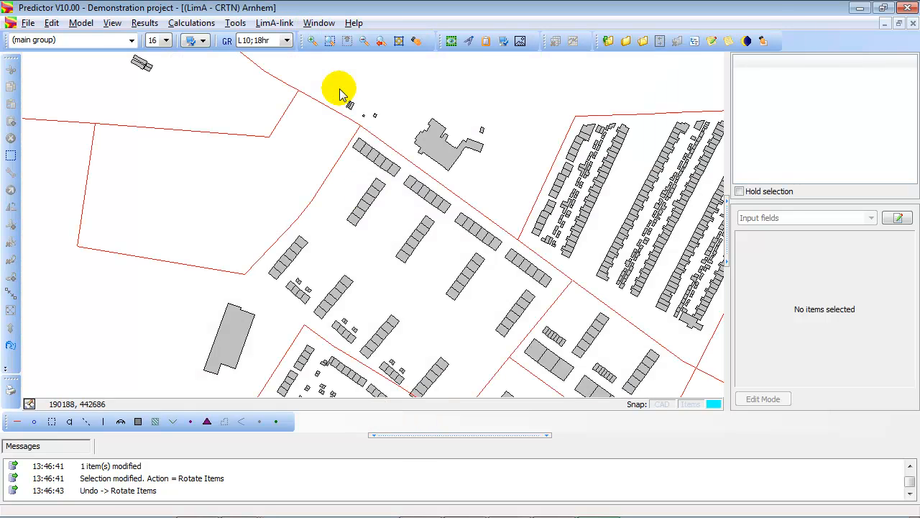
Step: Insert new points into the polygon outline of the large irregular building to reshape it, and finish the polyline edit
{"action": "left_click", "coordinate": [438, 159]}
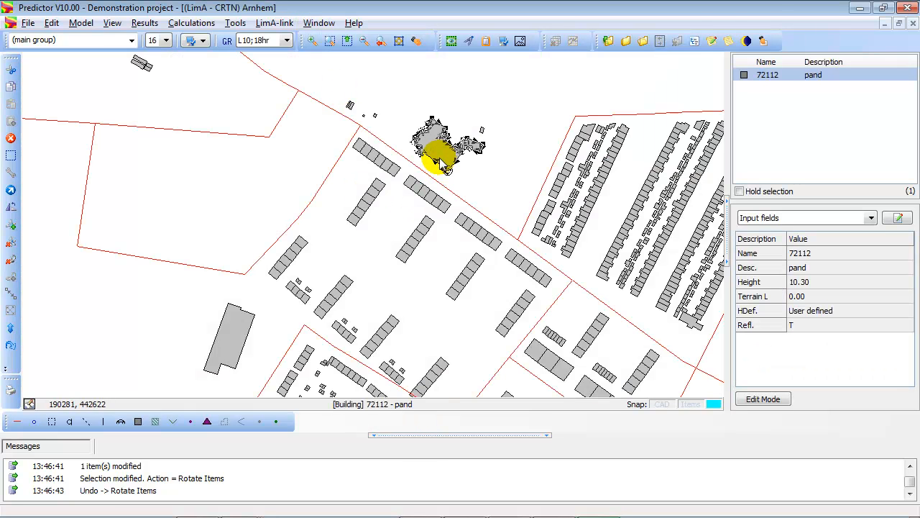
{"action": "right_click", "coordinate": [440, 162]}
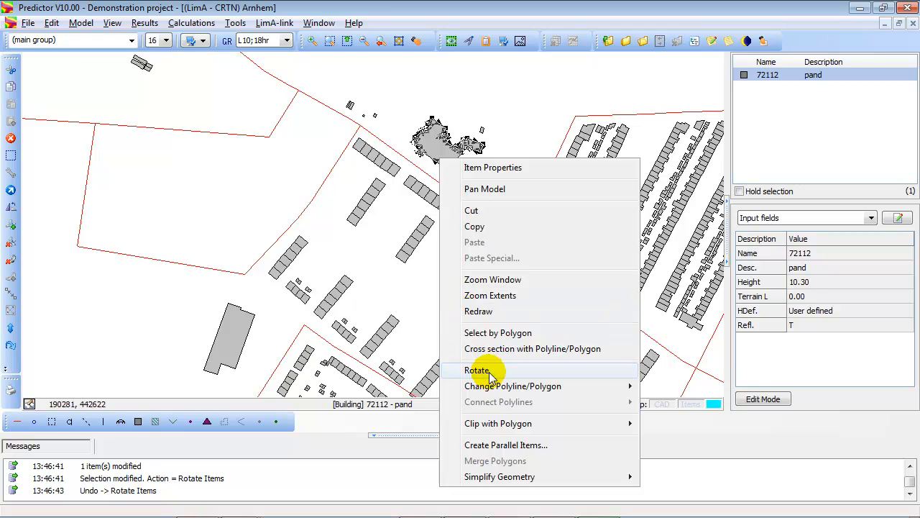
{"action": "mouse_move", "coordinate": [493, 387]}
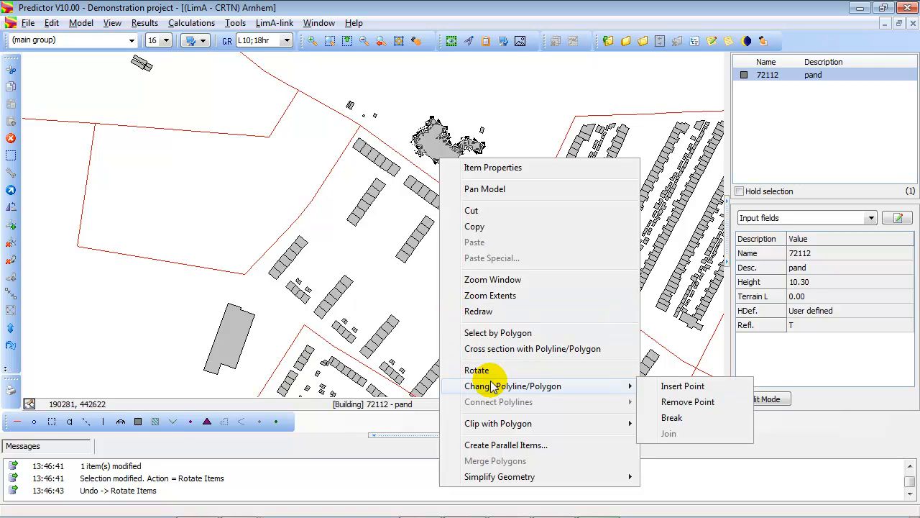
{"action": "left_click", "coordinate": [682, 386]}
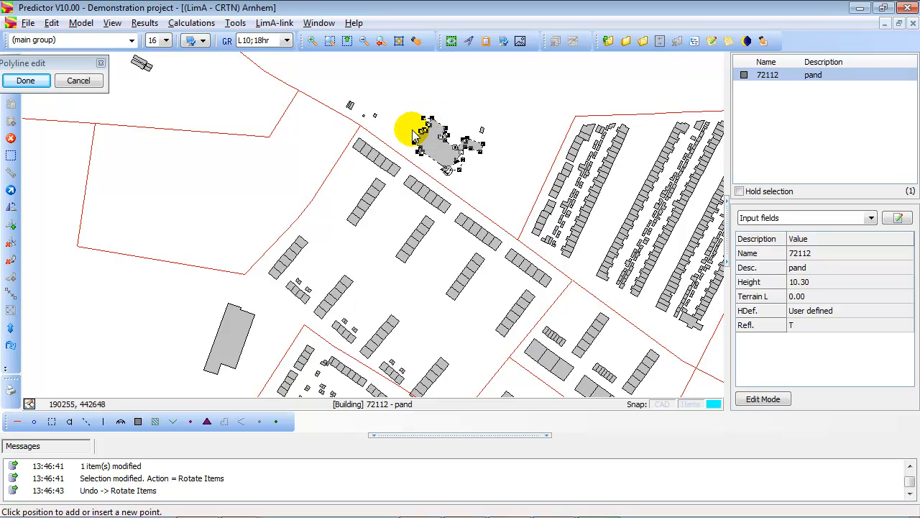
{"action": "left_click", "coordinate": [37, 82]}
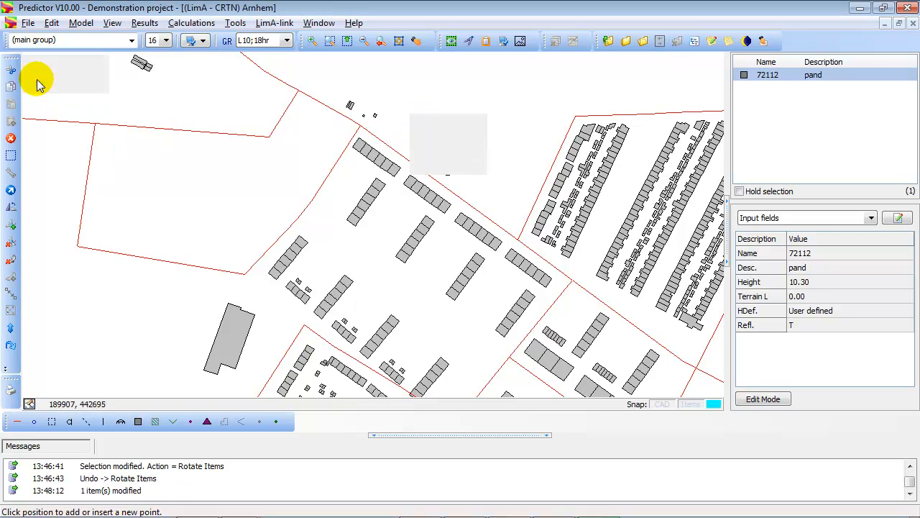
Step: Inspect the reshaped outline of the large building up close and undo the point insertion
{"action": "left_click", "coordinate": [478, 178]}
{"action": "scroll", "coordinate": [471, 179], "scroll_direction": "up", "scroll_amount": 2}
{"action": "scroll", "coordinate": [461, 175], "scroll_direction": "up", "scroll_amount": 1}
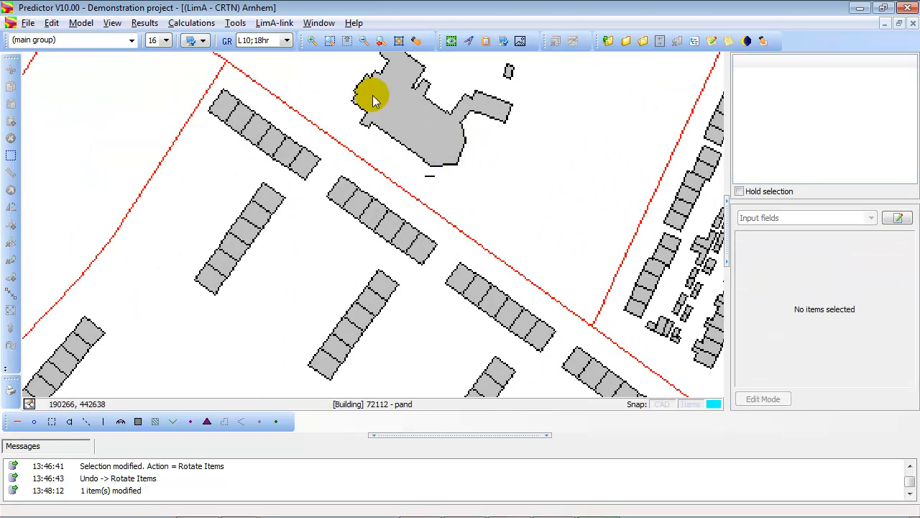
{"action": "left_click_drag", "start_coordinate": [439, 141], "coordinate": [464, 205]}
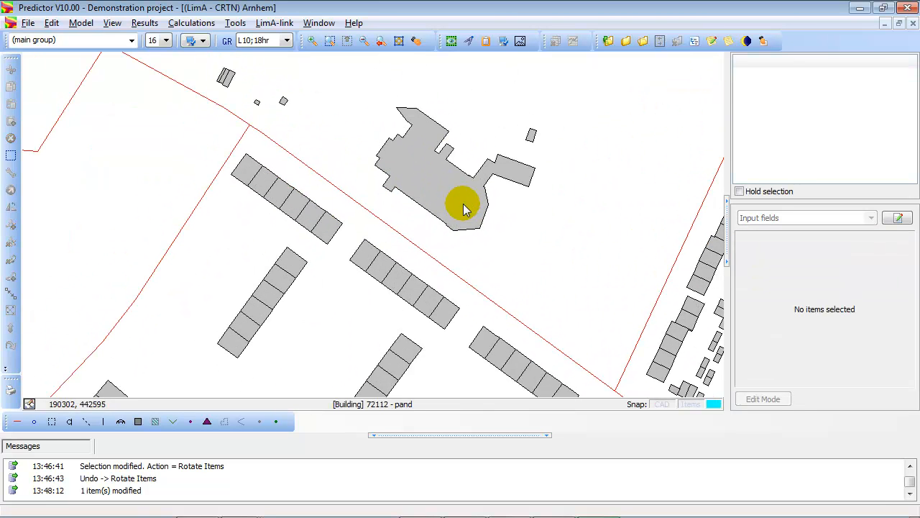
{"action": "key", "text": "ctrl+z"}
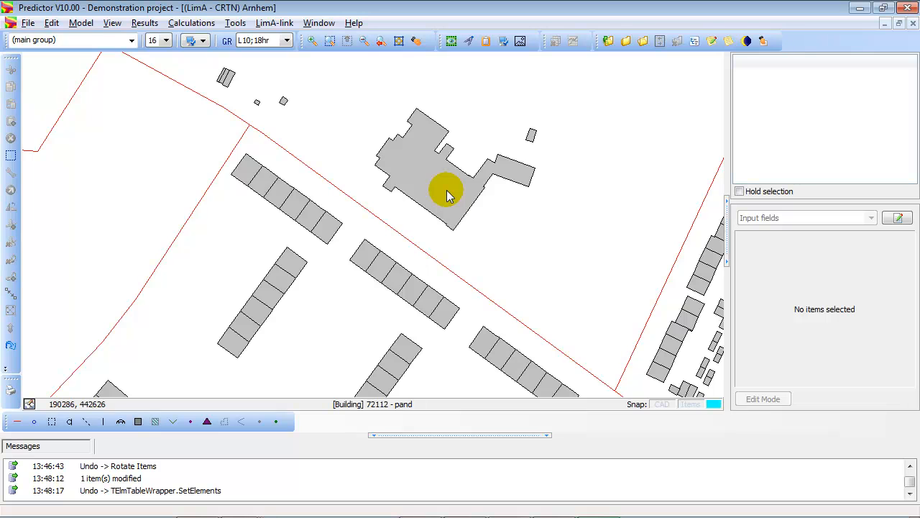
Step: Remove the polygon points that form the narrow wing of the large irregular building, finish the polyline edit, and undo the removal
{"action": "left_click", "coordinate": [468, 209]}
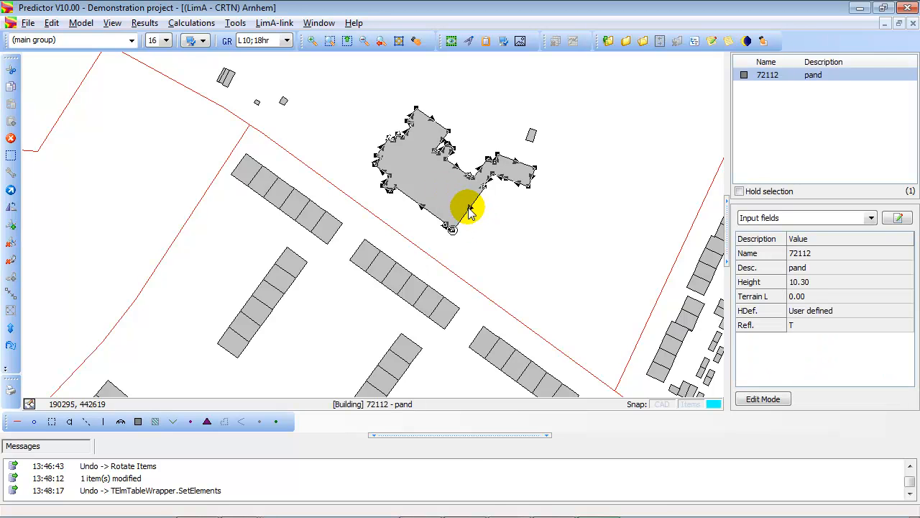
{"action": "right_click", "coordinate": [468, 210]}
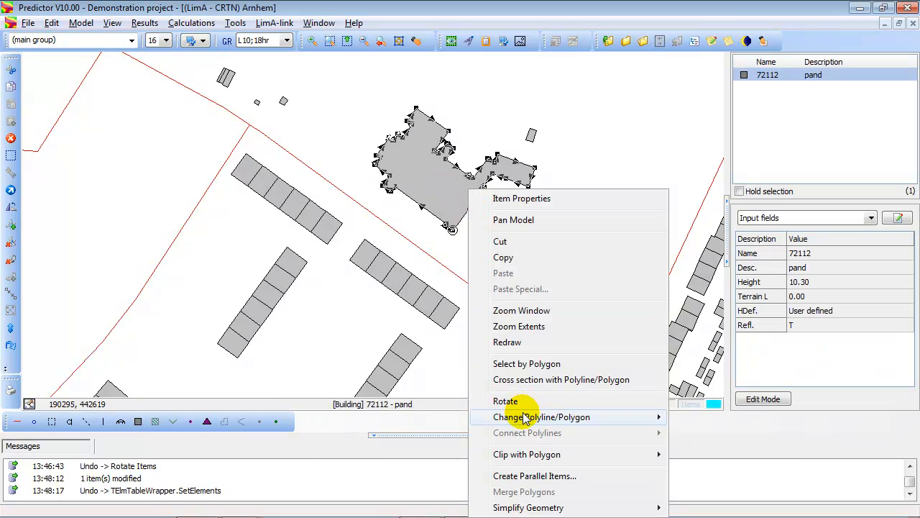
{"action": "mouse_move", "coordinate": [518, 417]}
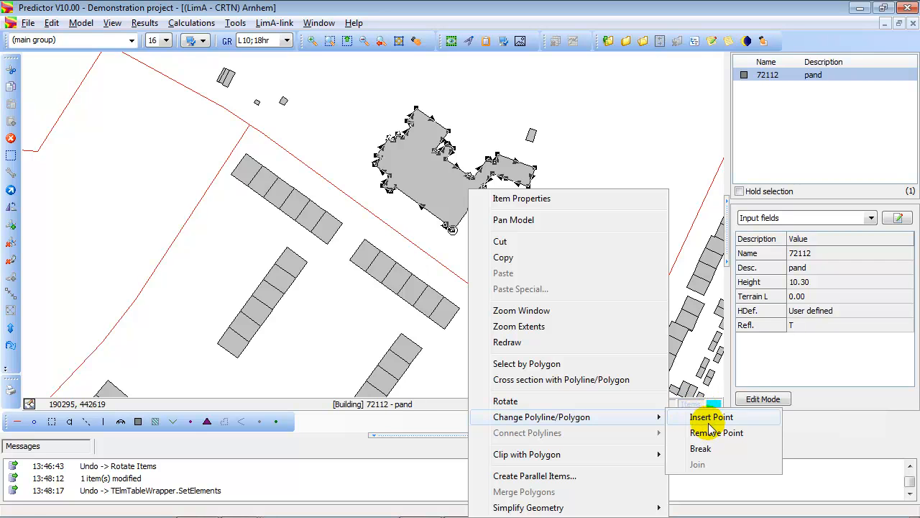
{"action": "left_click", "coordinate": [713, 433]}
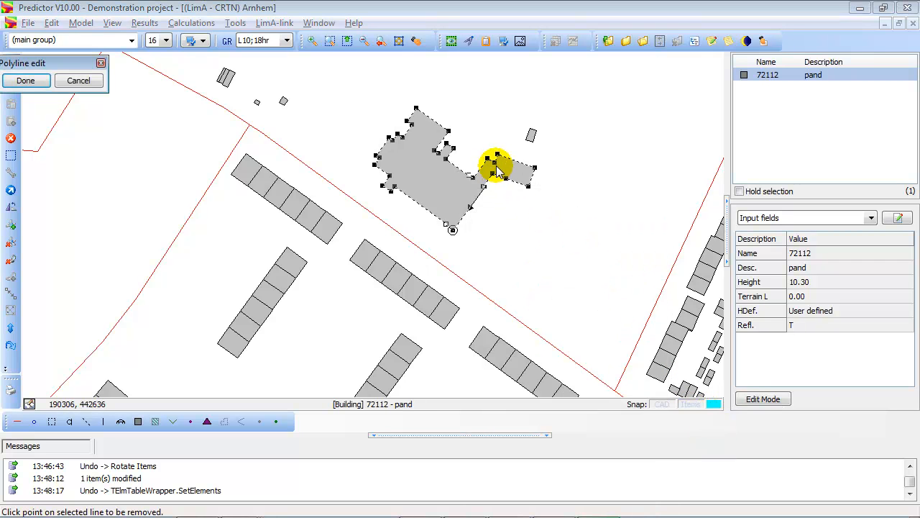
{"action": "left_click", "coordinate": [494, 162]}
{"action": "left_click", "coordinate": [489, 160]}
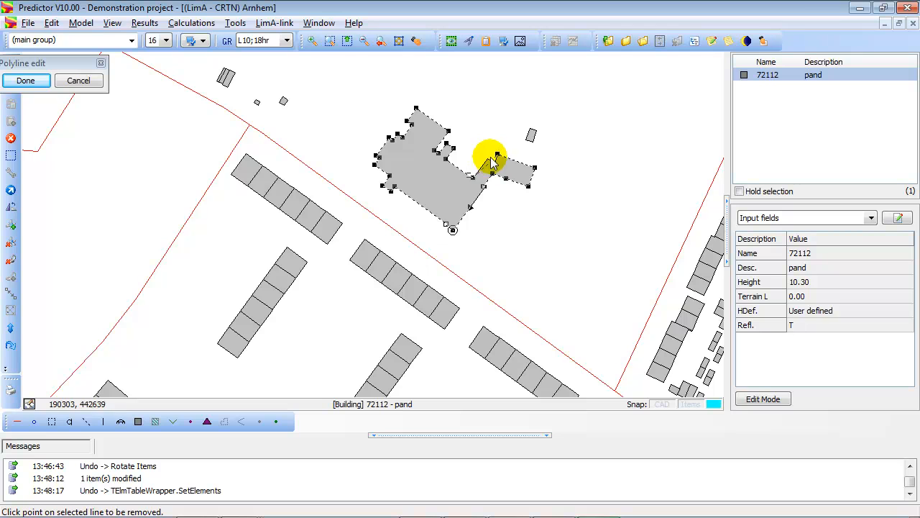
{"action": "left_click", "coordinate": [498, 154]}
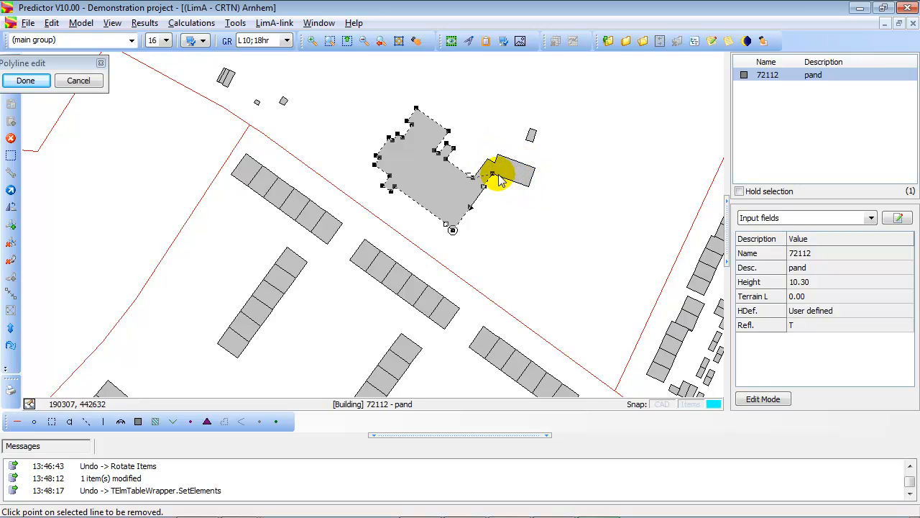
{"action": "left_click", "coordinate": [41, 81]}
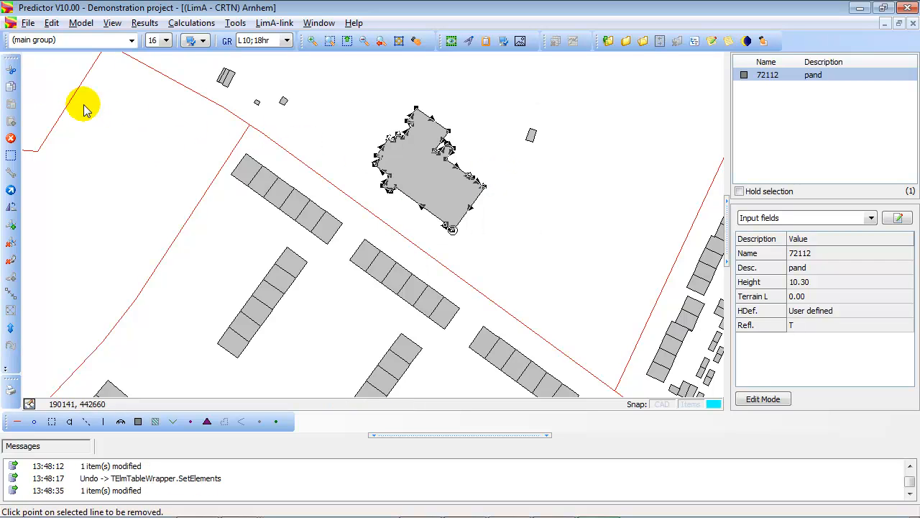
{"action": "key", "text": "ctrl+z"}
{"action": "right_click", "coordinate": [494, 208]}
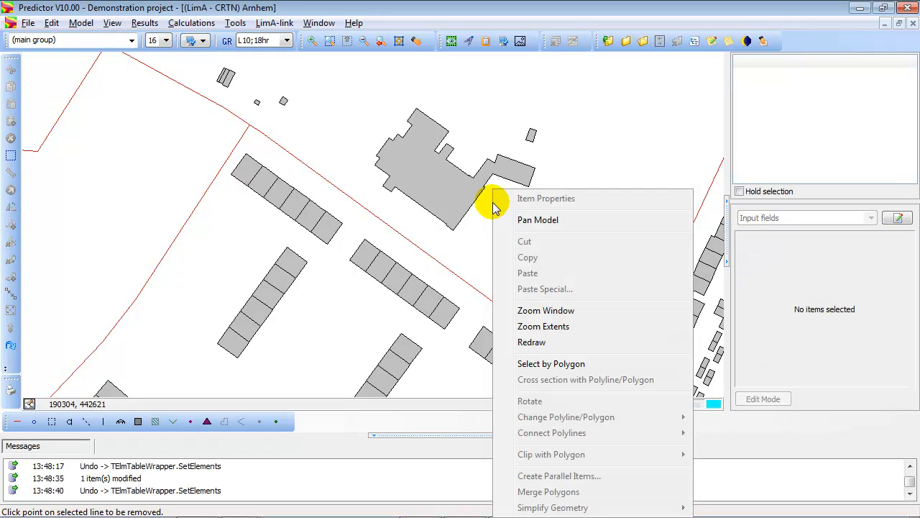
{"action": "left_click", "coordinate": [461, 180]}
{"action": "right_click", "coordinate": [528, 218]}
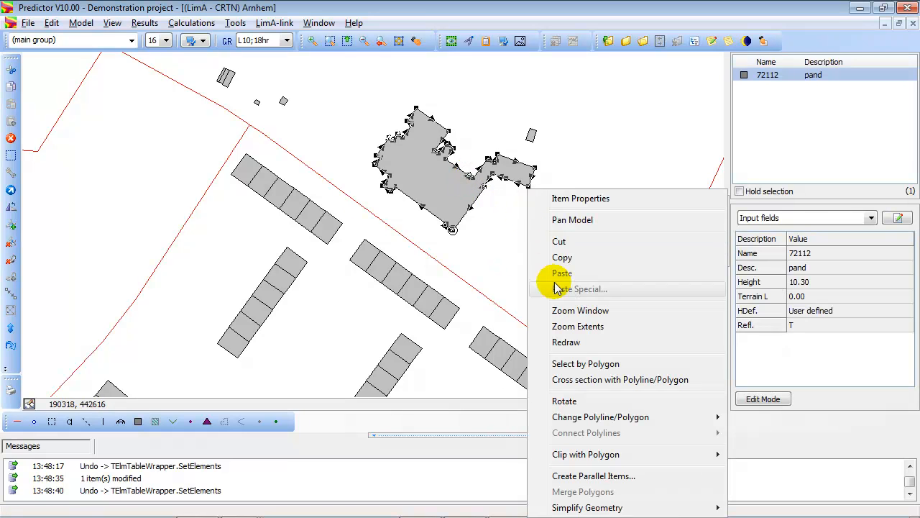
{"action": "mouse_move", "coordinate": [592, 459]}
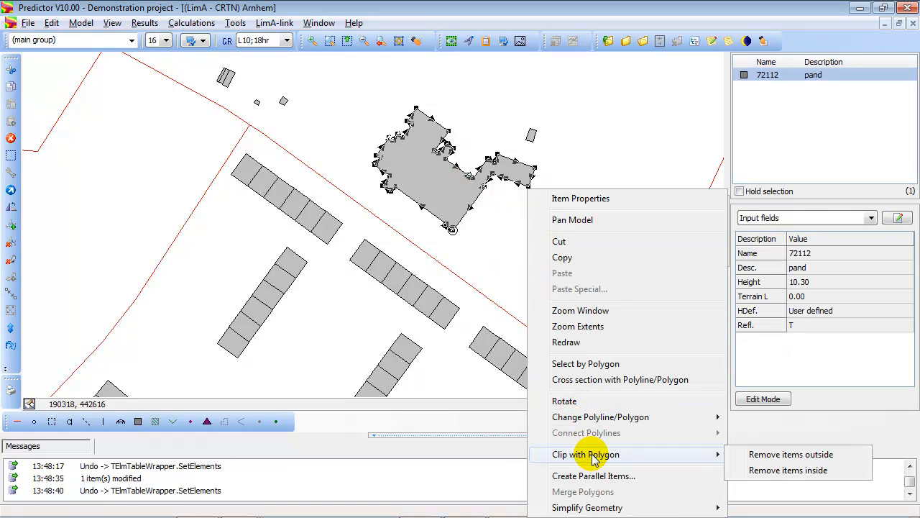
{"action": "left_click", "coordinate": [483, 251]}
{"action": "scroll", "coordinate": [485, 249], "scroll_direction": "down", "scroll_amount": 2}
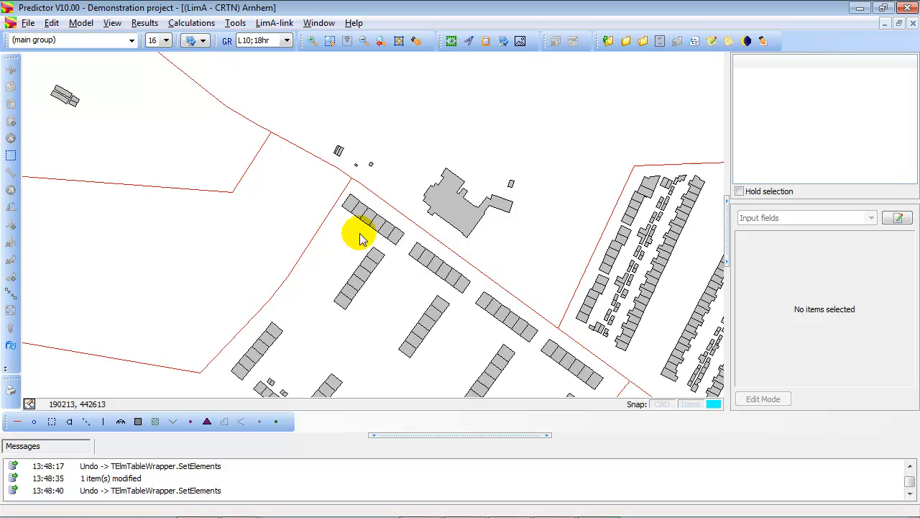
Step: Draw a DIV - Area polygon around the city centre and accept it without a name or description
{"action": "left_click", "coordinate": [225, 422]}
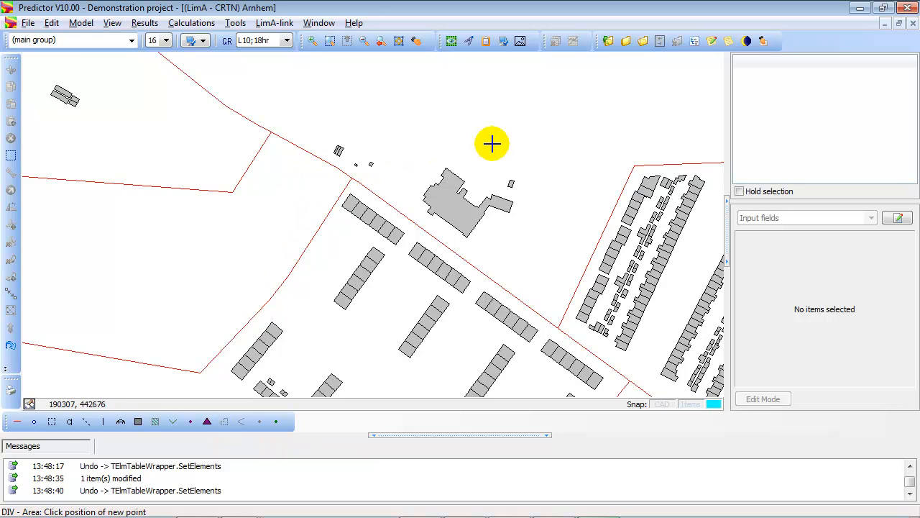
{"action": "scroll", "coordinate": [499, 140], "scroll_direction": "down", "scroll_amount": 5}
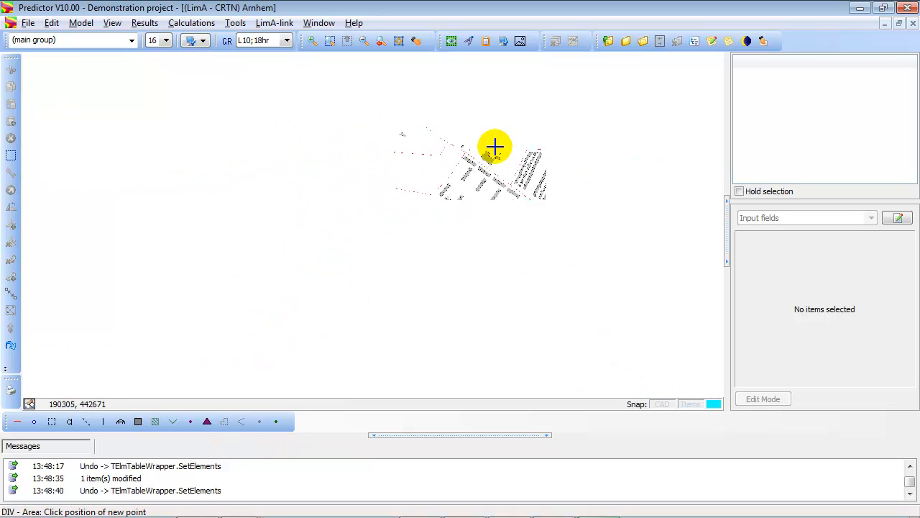
{"action": "scroll", "coordinate": [493, 150], "scroll_direction": "up", "scroll_amount": 5}
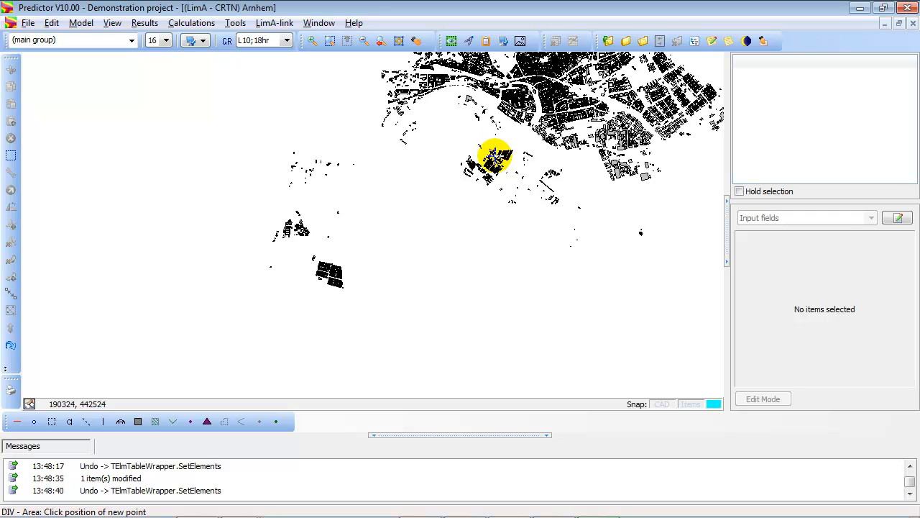
{"action": "left_click_drag", "start_coordinate": [534, 154], "coordinate": [486, 239]}
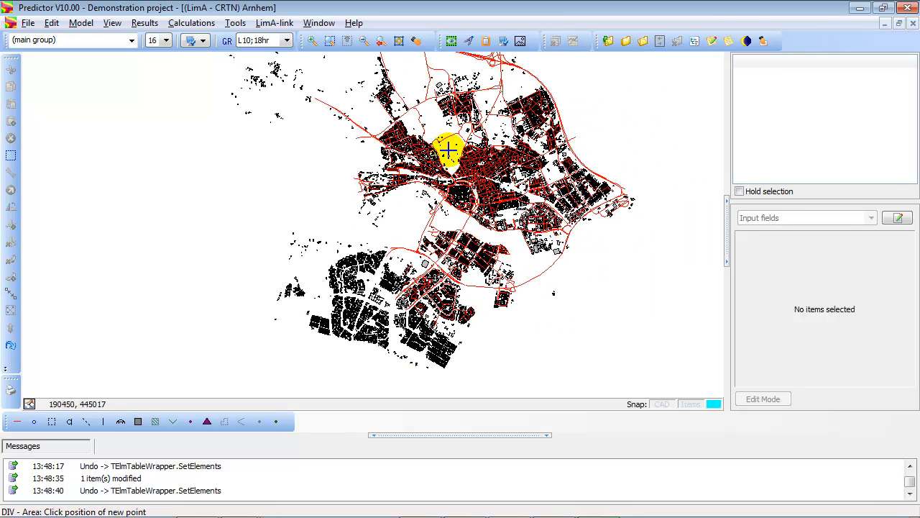
{"action": "left_click", "coordinate": [412, 191]}
{"action": "left_click", "coordinate": [439, 243]}
{"action": "left_click", "coordinate": [480, 248]}
{"action": "left_click", "coordinate": [506, 233]}
{"action": "double_click", "coordinate": [536, 188]}
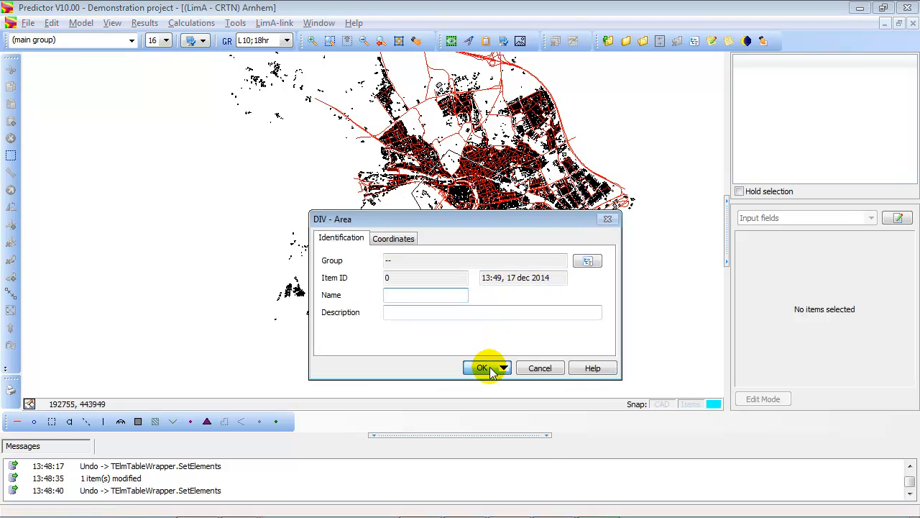
{"action": "left_click", "coordinate": [485, 367]}
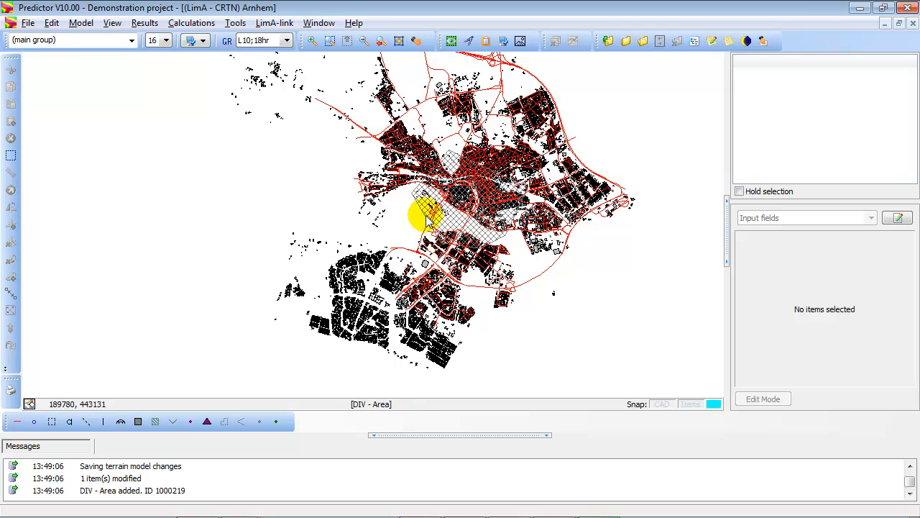
Step: Clip the model with the DIV - Area polygon, removing the items outside it, and undo the clipping
{"action": "left_click", "coordinate": [426, 214]}
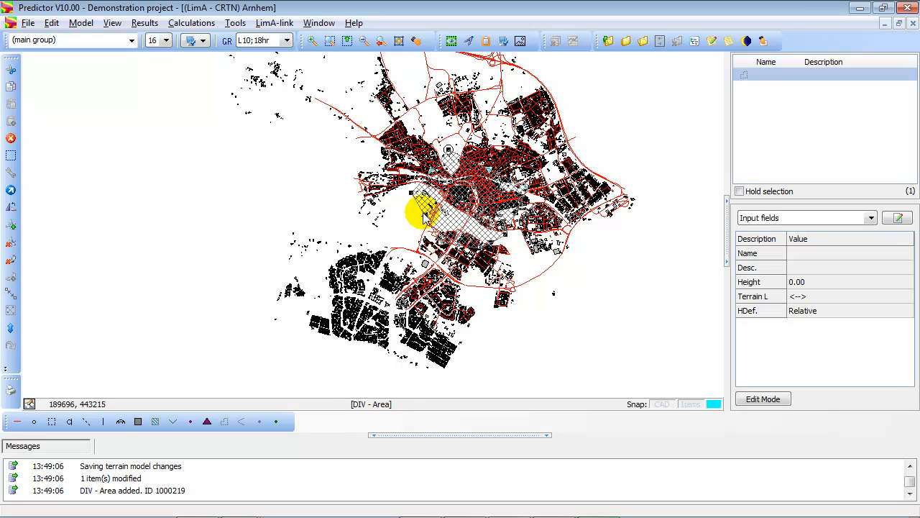
{"action": "right_click", "coordinate": [426, 216]}
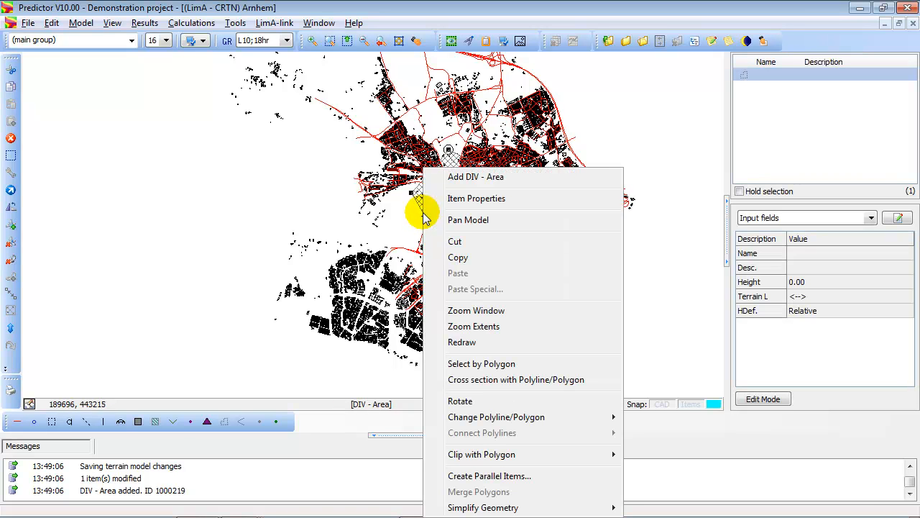
{"action": "mouse_move", "coordinate": [494, 454]}
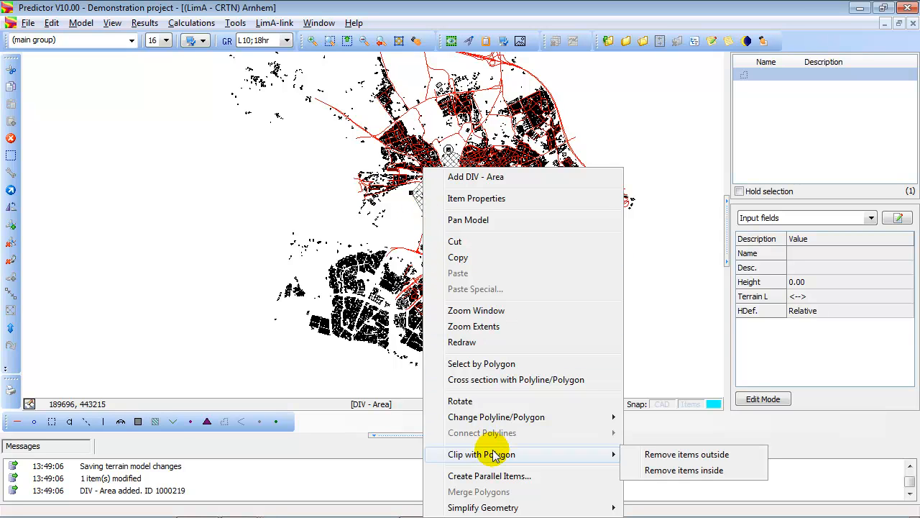
{"action": "left_click", "coordinate": [687, 454]}
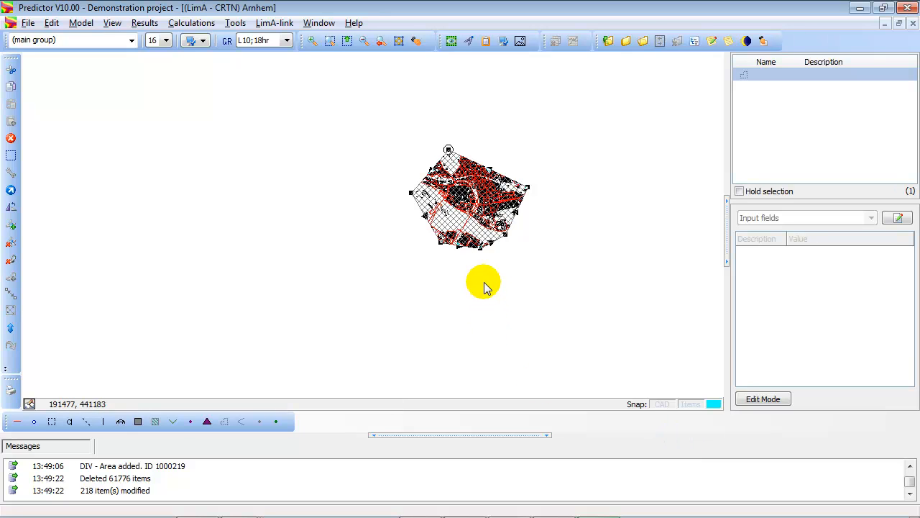
{"action": "key", "text": "ctrl+z"}
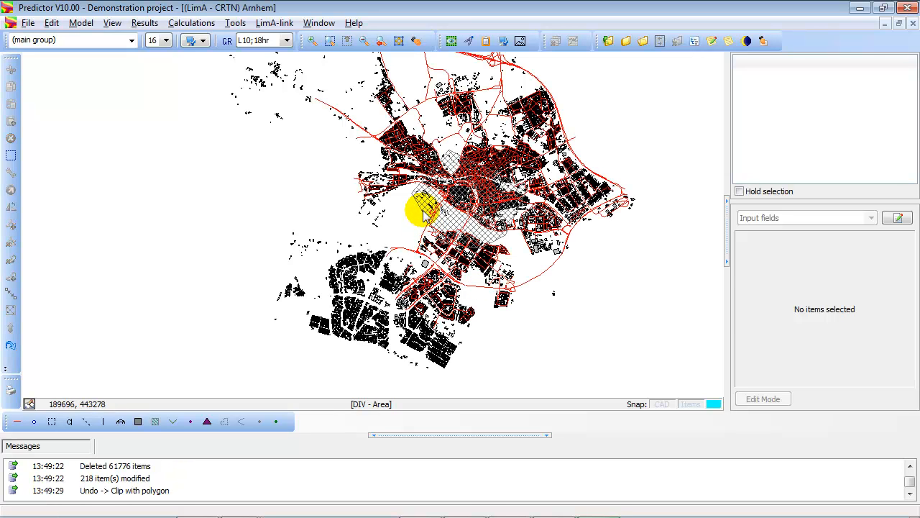
Step: Clip the model with the DIV - Area polygon, removing the items inside it
{"action": "left_click", "coordinate": [421, 205]}
{"action": "right_click", "coordinate": [422, 206]}
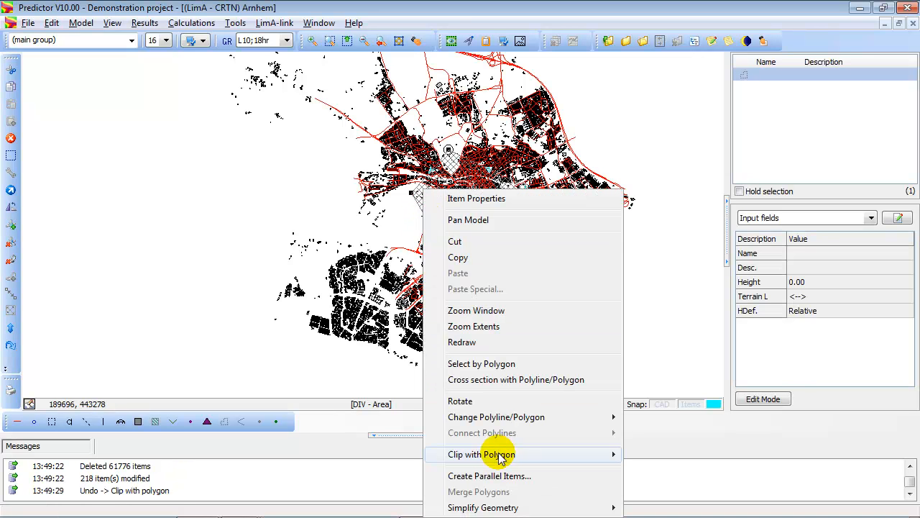
{"action": "mouse_move", "coordinate": [497, 456]}
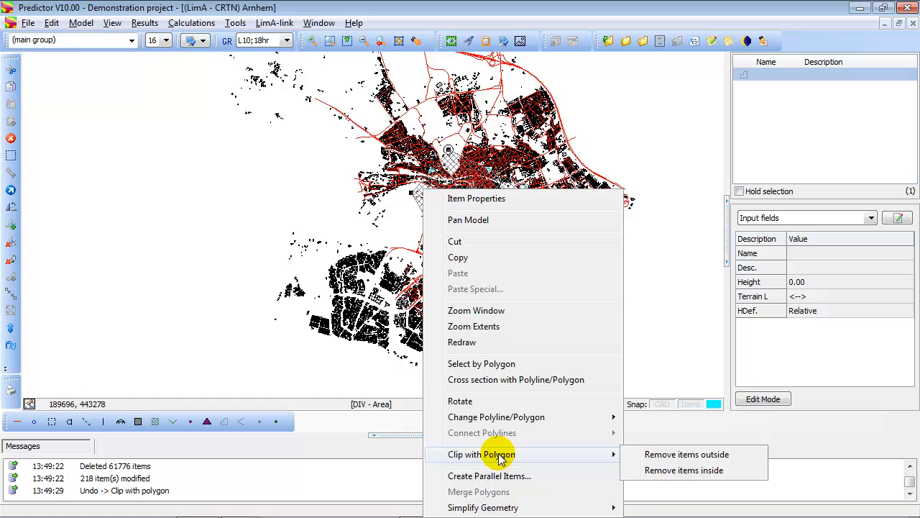
{"action": "left_click", "coordinate": [701, 472]}
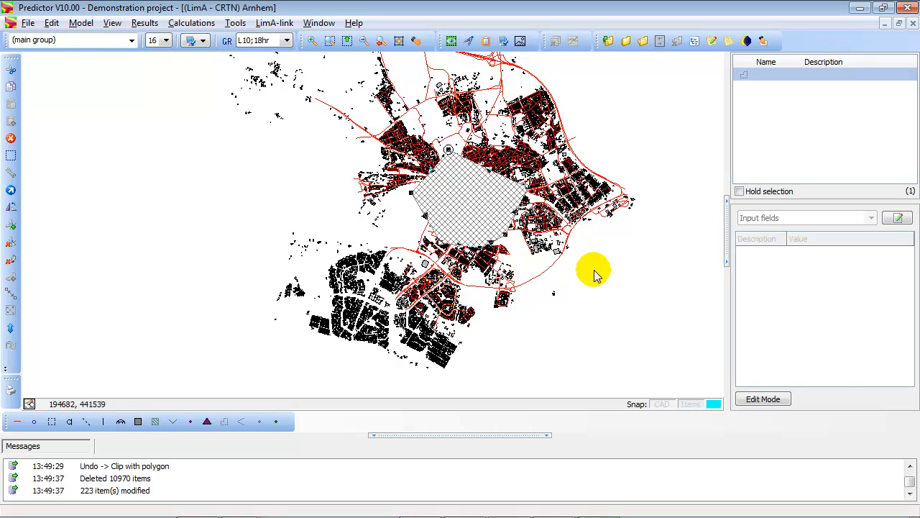
Step: Inspect a building cut along the edge of the DIV - Area polygon and undo the clipping
{"action": "scroll", "coordinate": [456, 197], "scroll_direction": "up", "scroll_amount": 3}
{"action": "scroll", "coordinate": [503, 172], "scroll_direction": "up", "scroll_amount": 2}
{"action": "scroll", "coordinate": [560, 157], "scroll_direction": "down", "scroll_amount": 2}
{"action": "scroll", "coordinate": [491, 313], "scroll_direction": "up", "scroll_amount": 5}
{"action": "scroll", "coordinate": [471, 291], "scroll_direction": "up", "scroll_amount": 3}
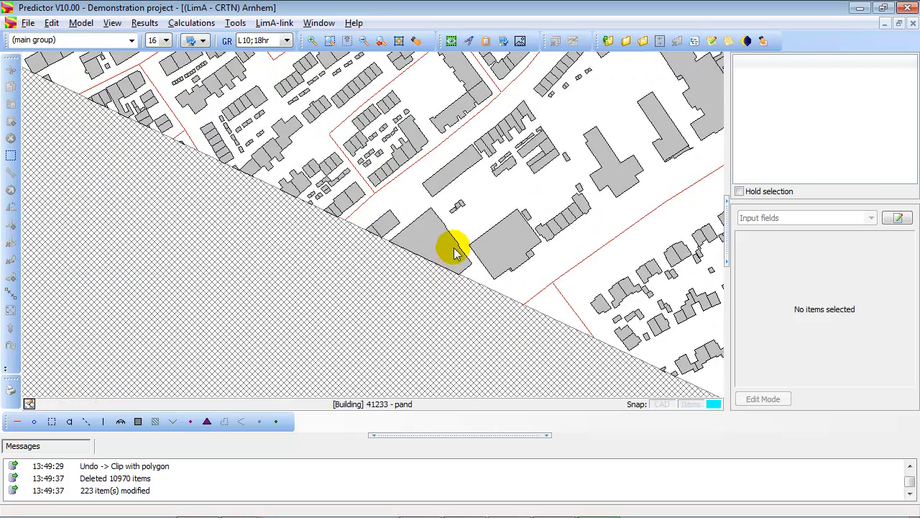
{"action": "left_click", "coordinate": [456, 255]}
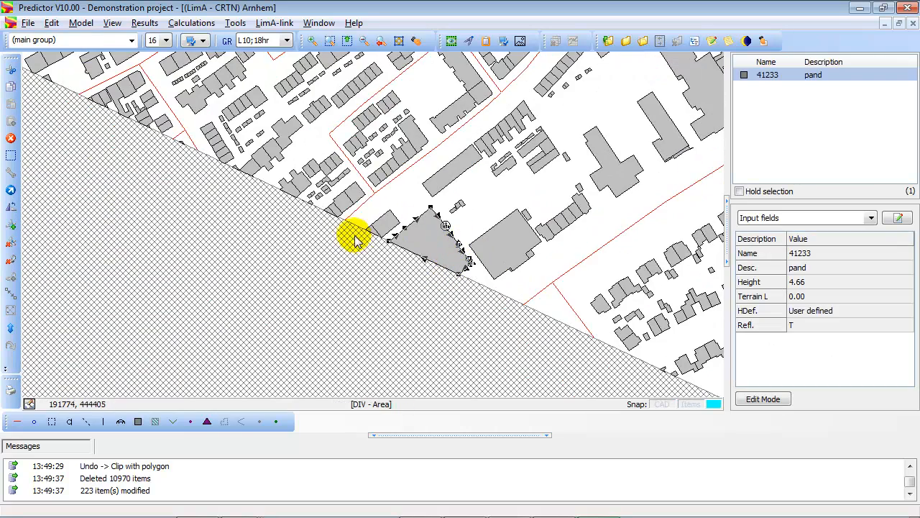
{"action": "left_click", "coordinate": [478, 275]}
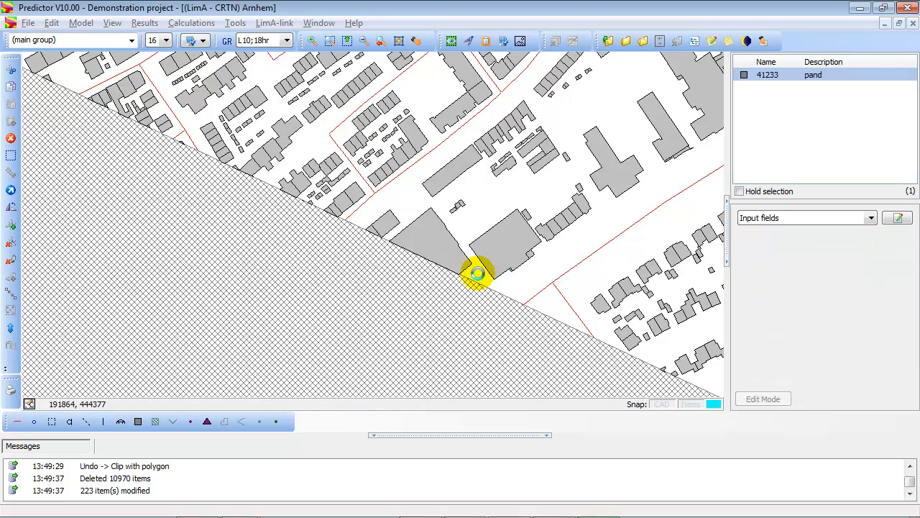
Step: Delete the DIV - Area polygon from the model
{"action": "scroll", "coordinate": [478, 279], "scroll_direction": "down", "scroll_amount": 2}
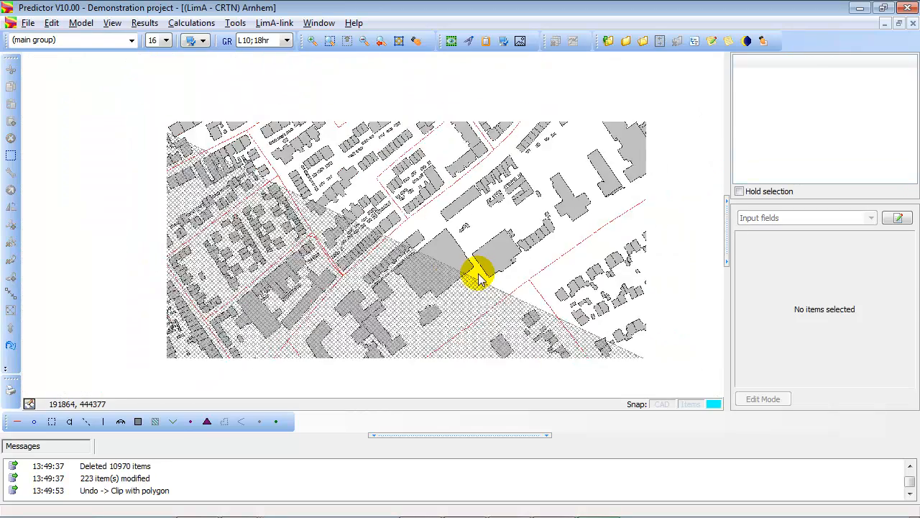
{"action": "left_click", "coordinate": [482, 288]}
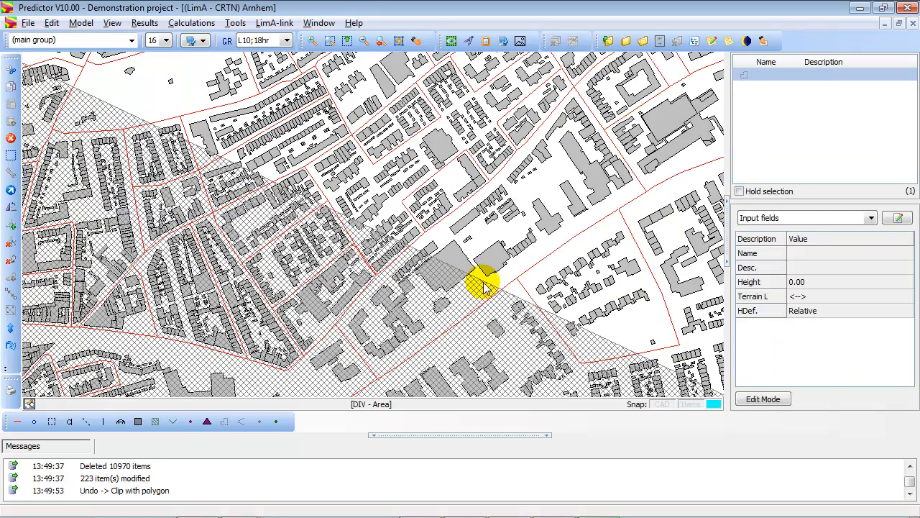
{"action": "key", "text": "Delete"}
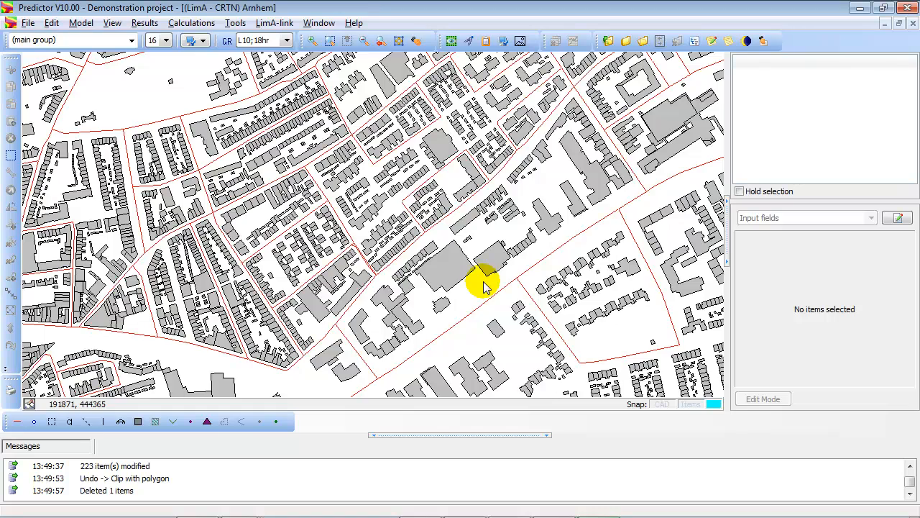
Step: Find the Wagnerlaan road in the model and select its short segment by the junction to view its points
{"action": "scroll", "coordinate": [484, 287], "scroll_direction": "down", "scroll_amount": 4}
{"action": "scroll", "coordinate": [478, 327], "scroll_direction": "up", "scroll_amount": 2}
{"action": "right_click", "coordinate": [472, 251]}
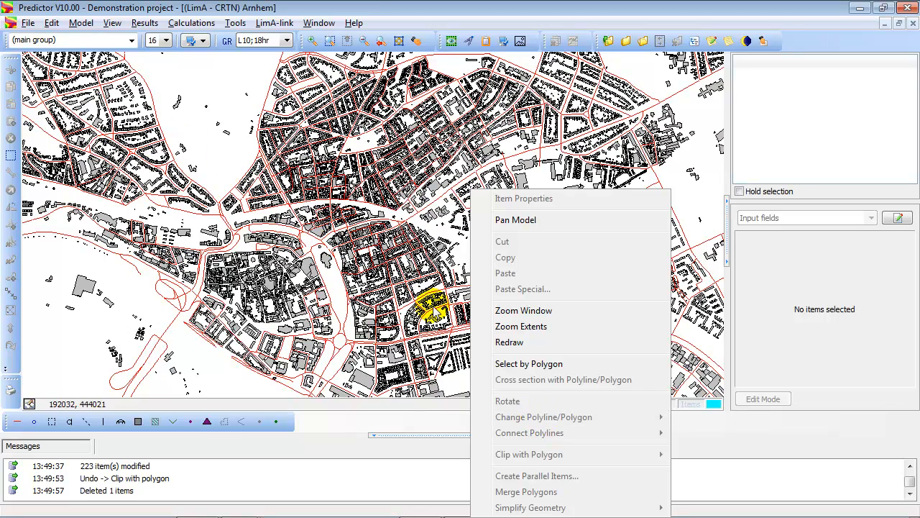
{"action": "left_click", "coordinate": [334, 284]}
{"action": "left_click_drag", "start_coordinate": [273, 181], "coordinate": [481, 297]}
{"action": "scroll", "coordinate": [512, 154], "scroll_direction": "up", "scroll_amount": 4}
{"action": "left_click_drag", "start_coordinate": [505, 115], "coordinate": [410, 206]}
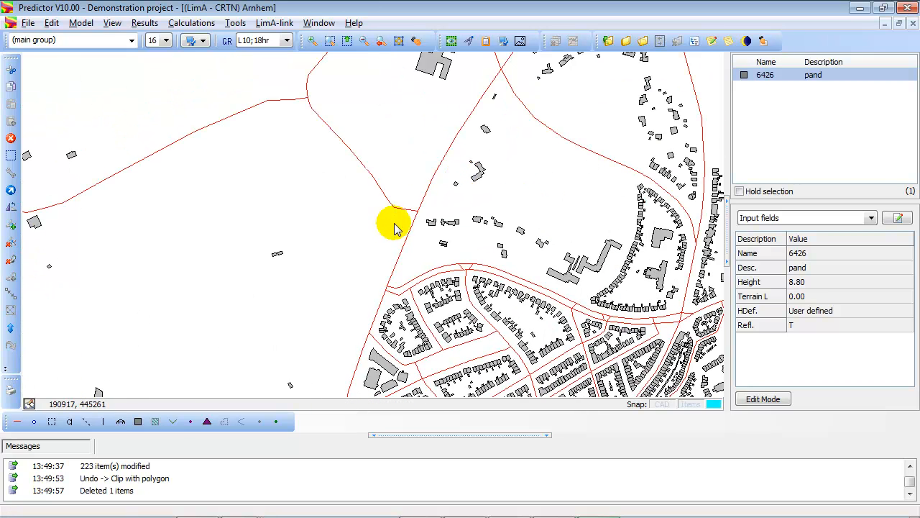
{"action": "left_click", "coordinate": [402, 210]}
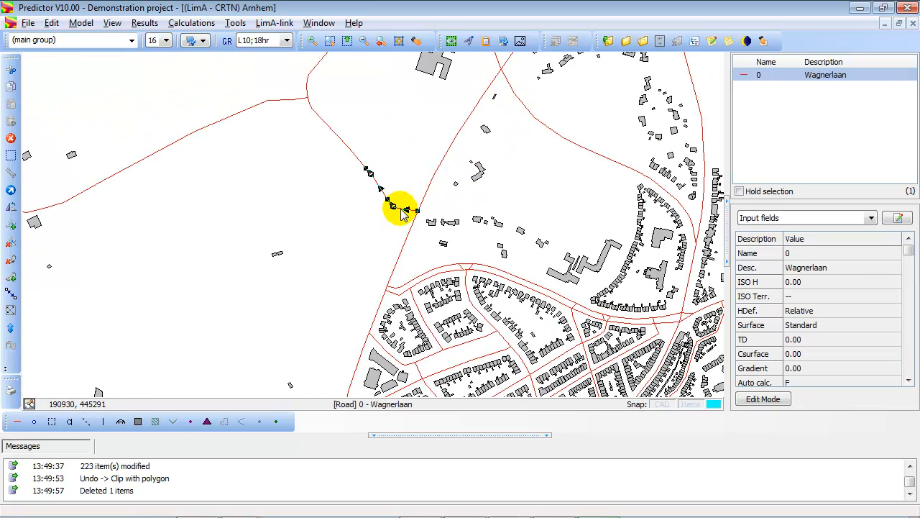
Step: Join the upper Wagnerlaan road segment with the adjoining Wagnerlaan segment into one polyline
{"action": "left_click", "coordinate": [355, 156]}
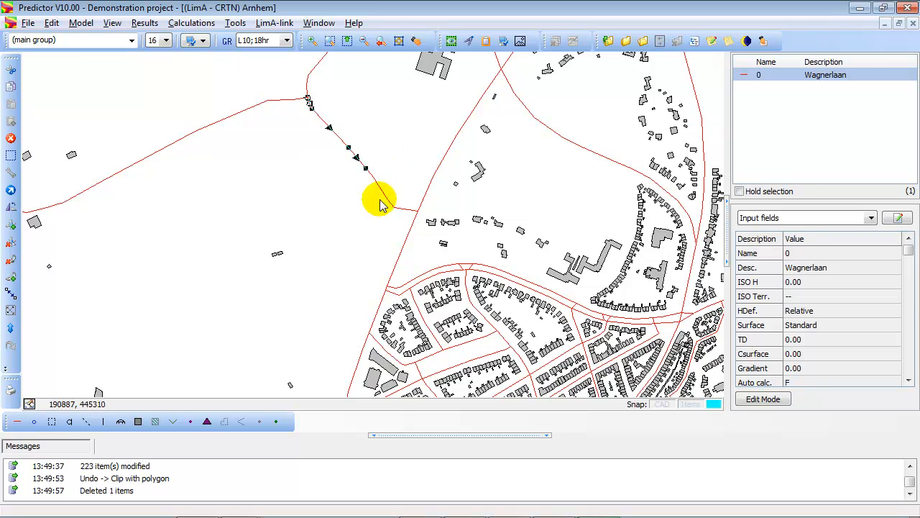
{"action": "right_click", "coordinate": [353, 154]}
{"action": "mouse_move", "coordinate": [430, 387]}
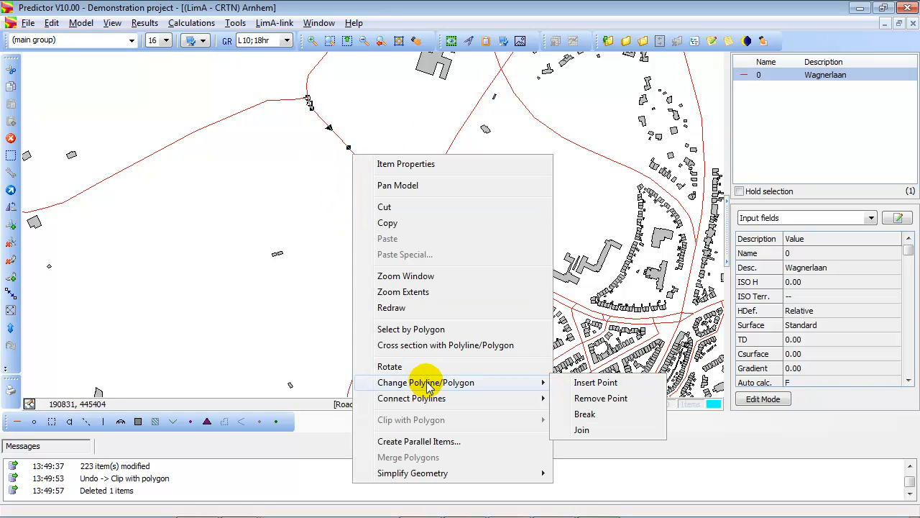
{"action": "left_click", "coordinate": [582, 430]}
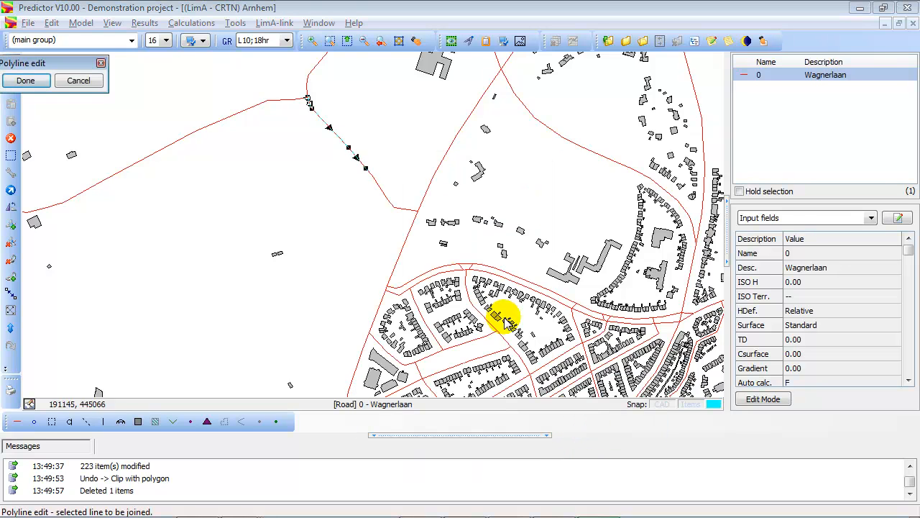
{"action": "left_click", "coordinate": [379, 186]}
{"action": "left_click", "coordinate": [26, 82]}
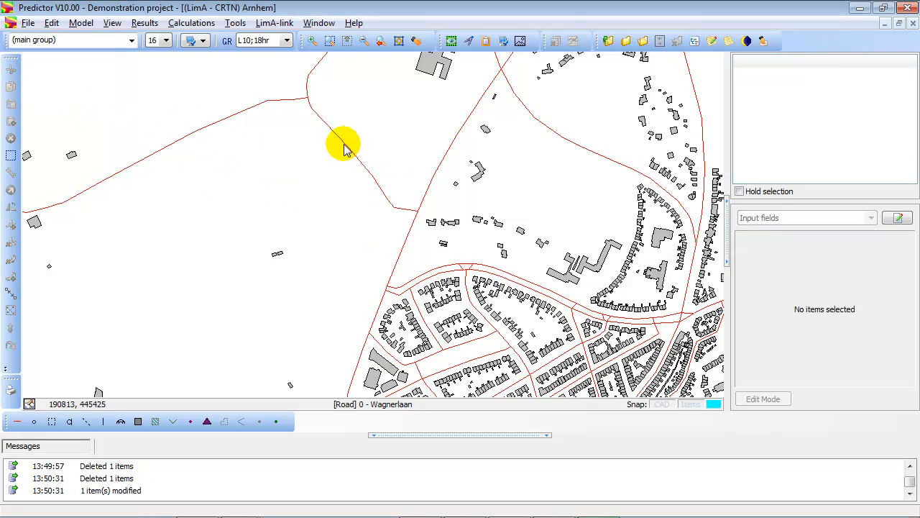
Step: Select the joined Wagnerlaan road to check its points and undo the join
{"action": "left_click", "coordinate": [344, 147]}
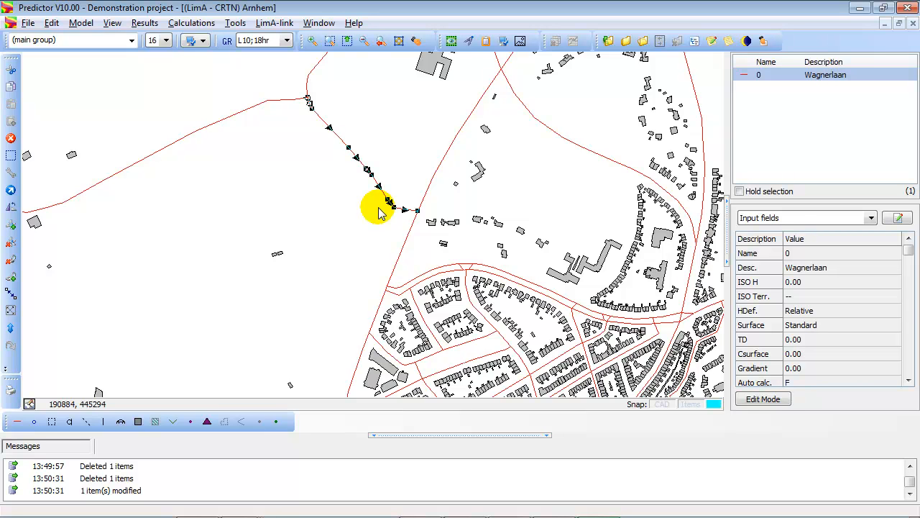
{"action": "key", "text": "ctrl+z"}
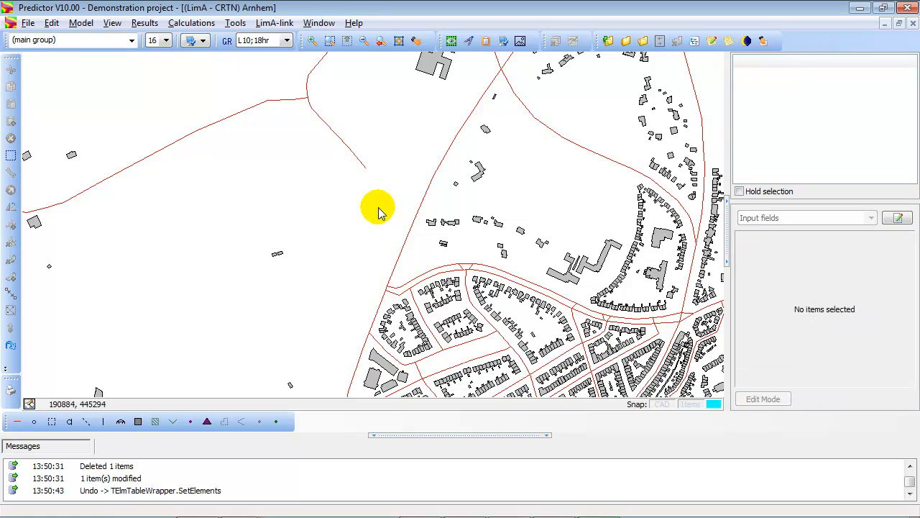
{"action": "key", "text": "ctrl+z"}
Step: Select the Parkweg road together with both Wagnerlaan segments and start creating parallel items for them
{"action": "scroll", "coordinate": [379, 212], "scroll_direction": "down", "scroll_amount": 2}
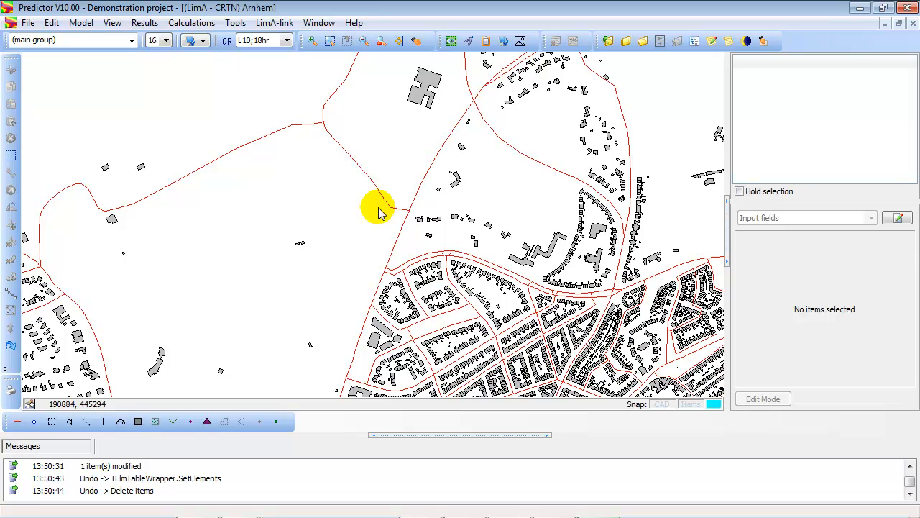
{"action": "right_click", "coordinate": [381, 191]}
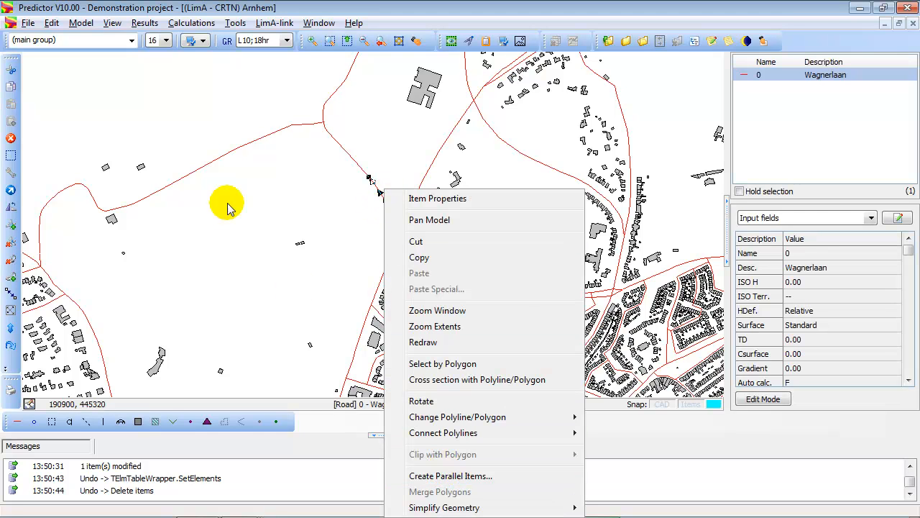
{"action": "left_click", "coordinate": [252, 172]}
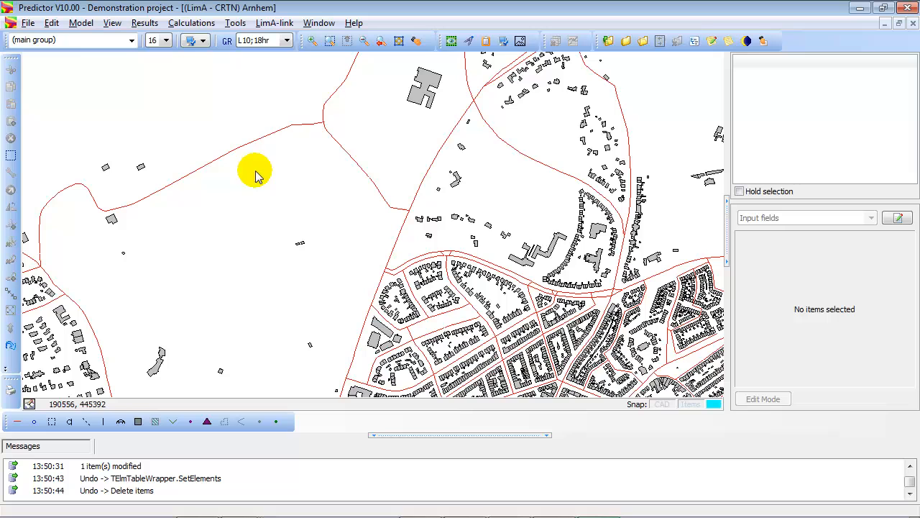
{"action": "left_click", "coordinate": [275, 132]}
{"action": "left_click", "coordinate": [331, 137], "text": "ctrl"}
{"action": "left_click", "coordinate": [378, 189], "text": "ctrl"}
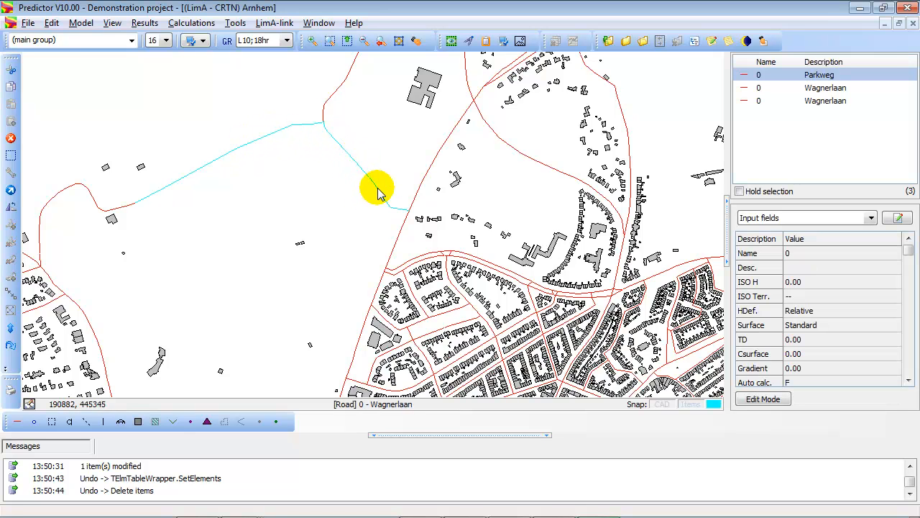
{"action": "right_click", "coordinate": [379, 193]}
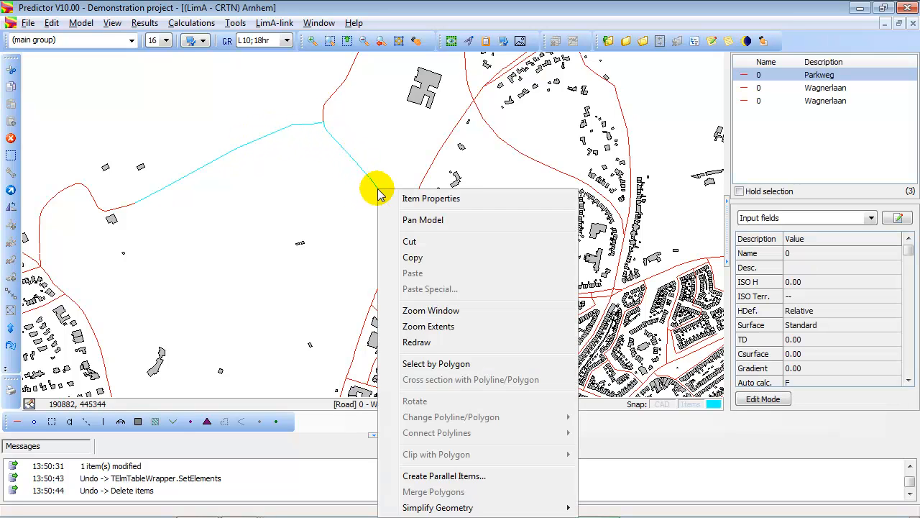
{"action": "left_click", "coordinate": [432, 478]}
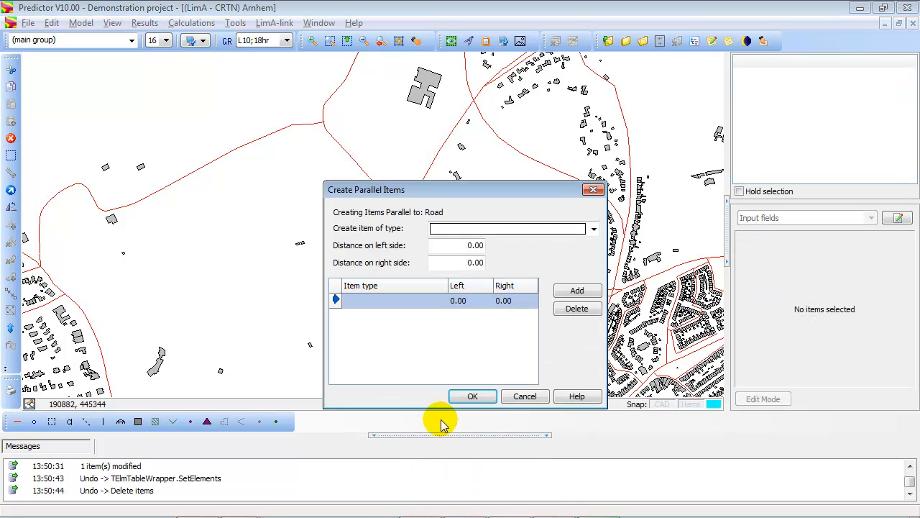
Step: Create barriers parallel to the selected roads at a distance of 6 on the left side
{"action": "left_click", "coordinate": [593, 228]}
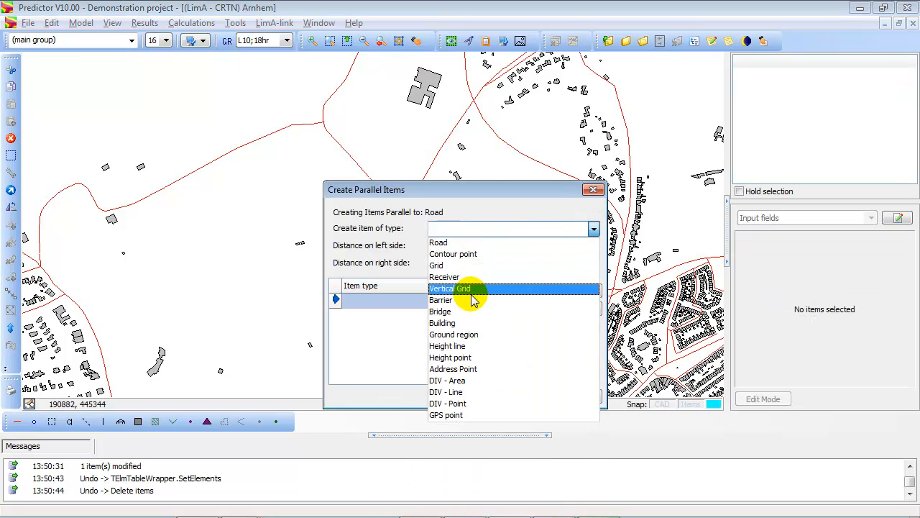
{"action": "left_click", "coordinate": [471, 301]}
{"action": "left_click", "coordinate": [441, 249]}
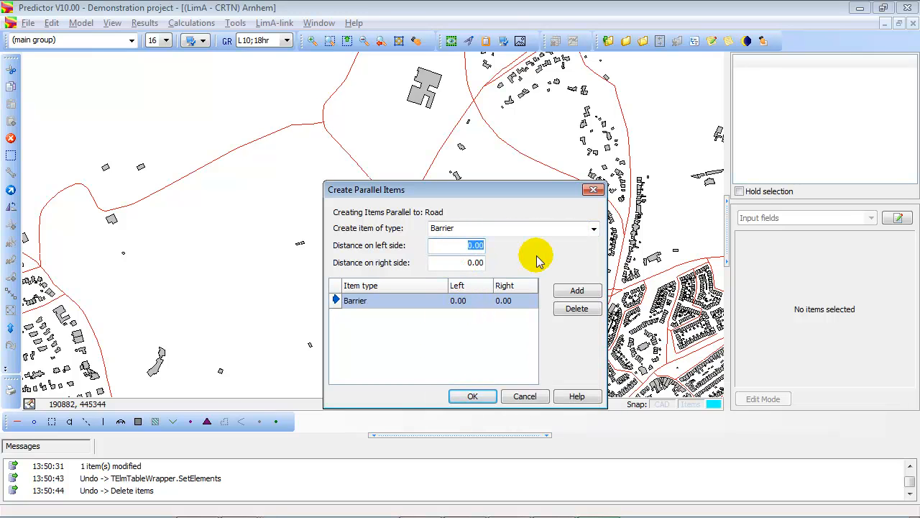
{"action": "type", "text": "4"}
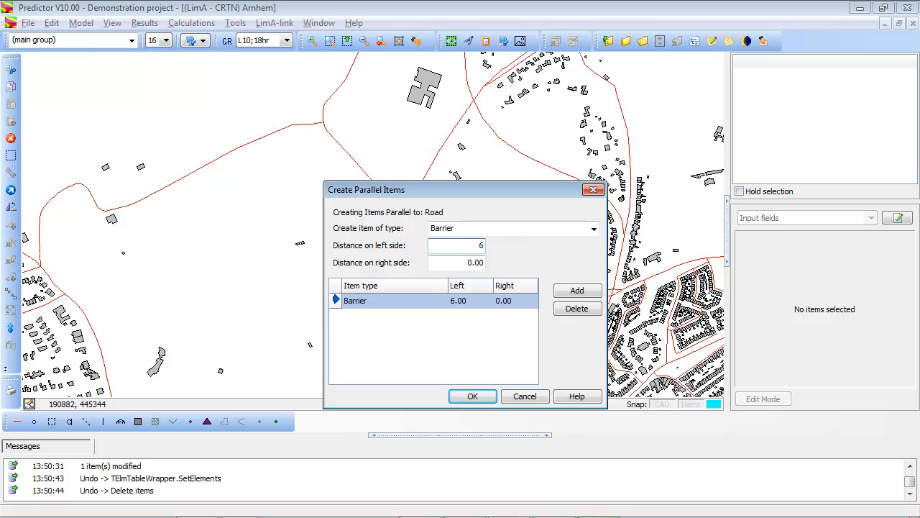
{"action": "left_click", "coordinate": [471, 396]}
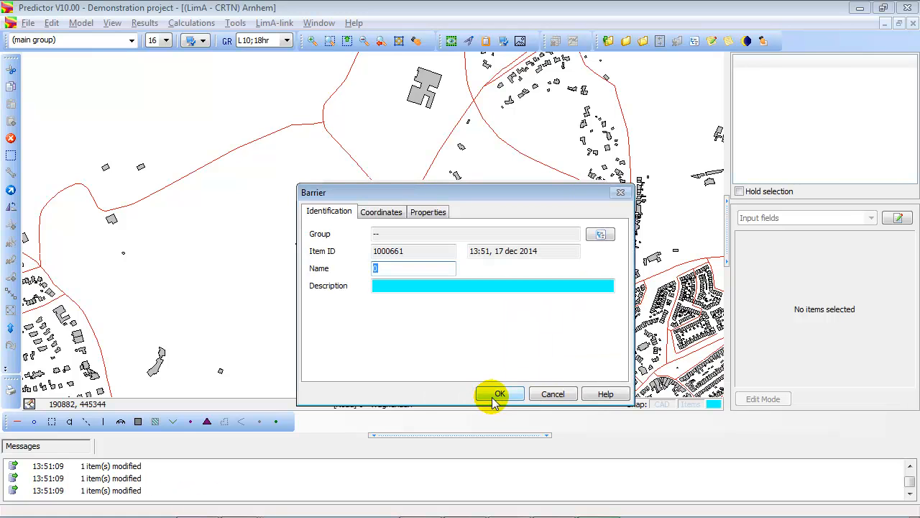
{"action": "left_click", "coordinate": [493, 394]}
{"action": "left_click", "coordinate": [301, 151]}
Step: Compare the Parkweg and Wagnerlaan roads with their parallel barriers, including the point directions, and undo the parallel items
{"action": "scroll", "coordinate": [300, 151], "scroll_direction": "up", "scroll_amount": 2}
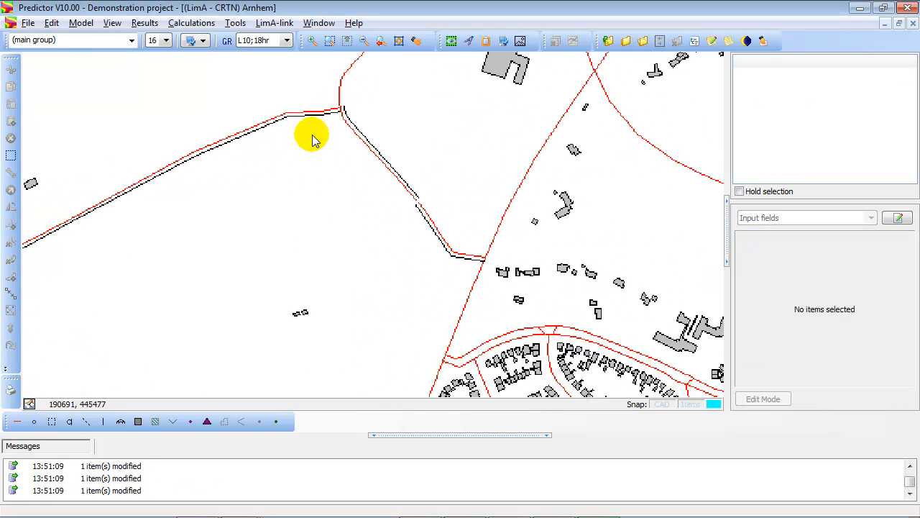
{"action": "left_click", "coordinate": [323, 113]}
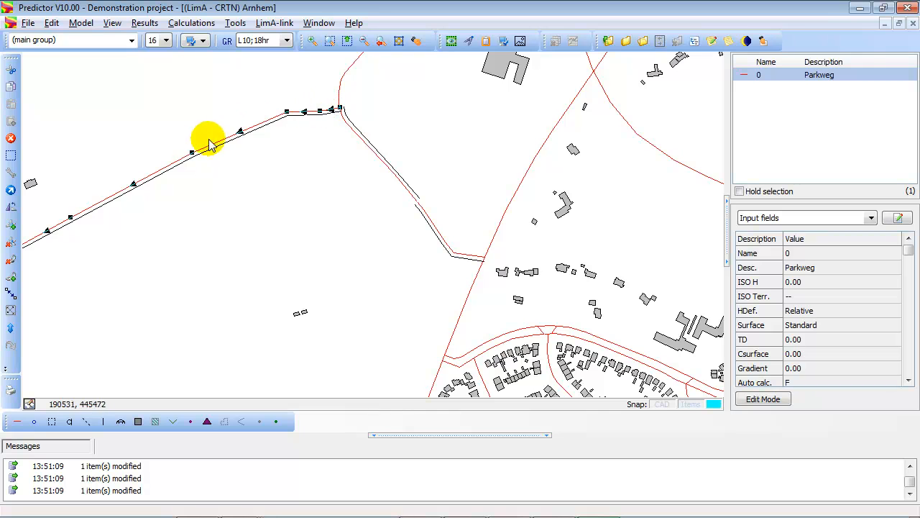
{"action": "left_click", "coordinate": [177, 168]}
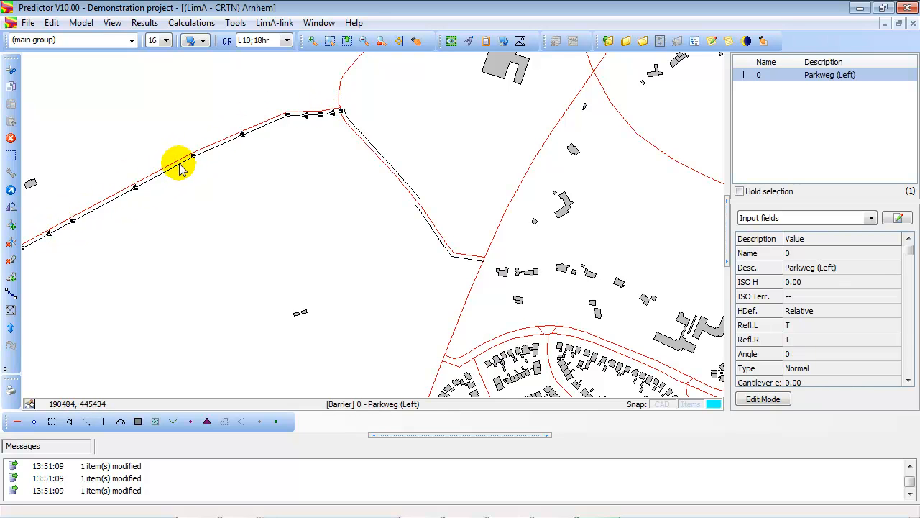
{"action": "left_click", "coordinate": [361, 139]}
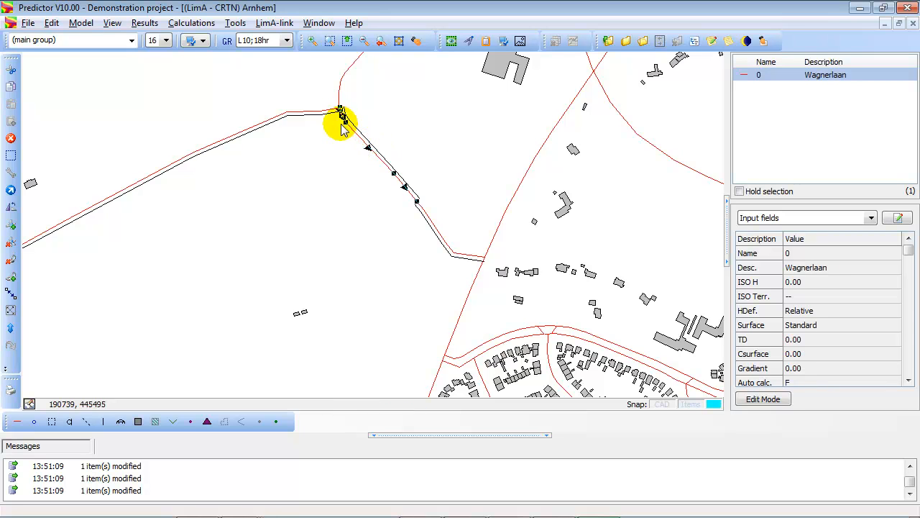
{"action": "left_click", "coordinate": [406, 185]}
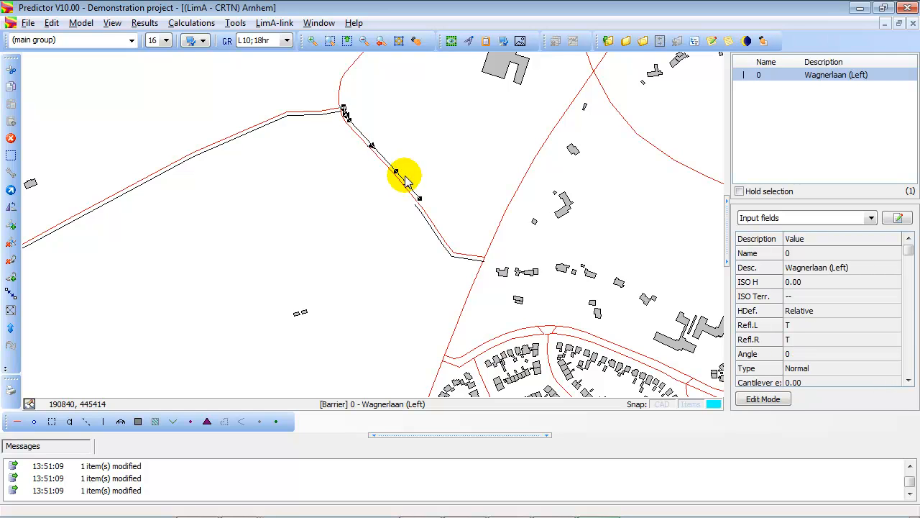
{"action": "key", "text": "ctrl+z"}
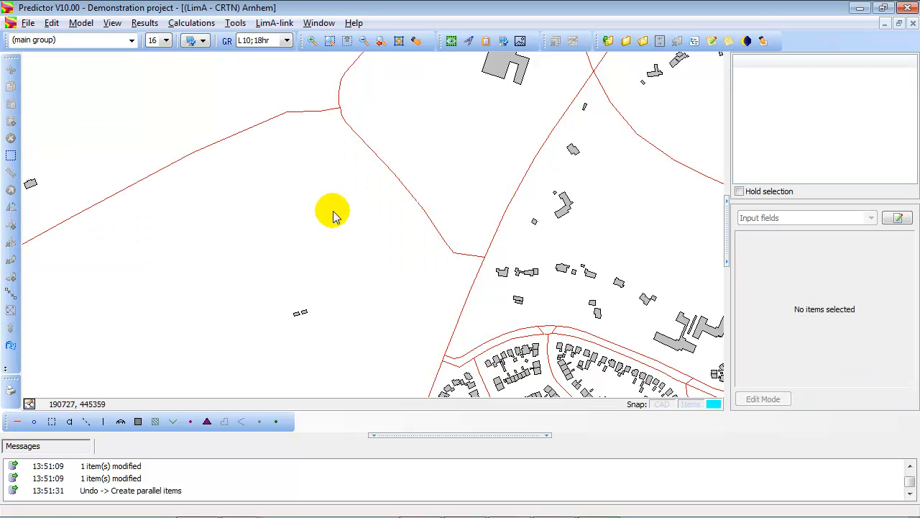
Step: Examine an individual terraced building in the row next to the large irregular building
{"action": "right_click", "coordinate": [333, 216]}
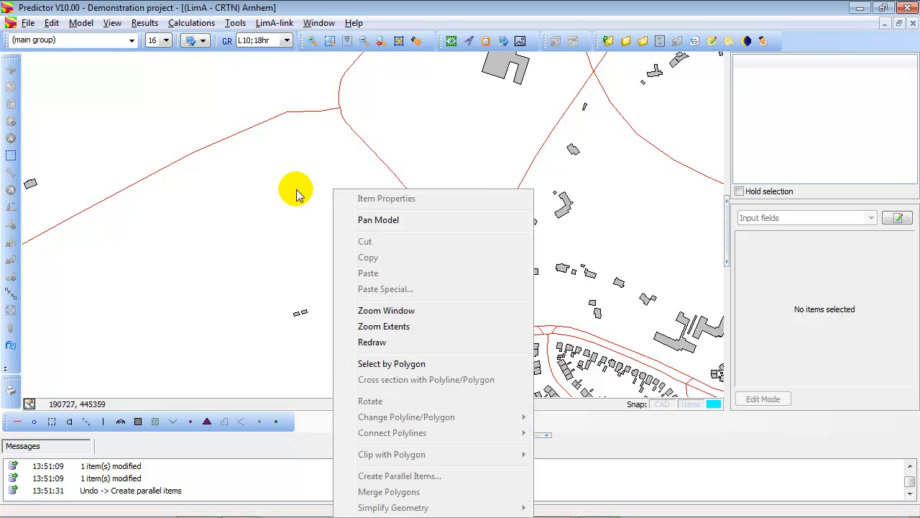
{"action": "left_click", "coordinate": [544, 202]}
{"action": "scroll", "coordinate": [544, 202], "scroll_direction": "down", "scroll_amount": 1}
{"action": "left_click_drag", "start_coordinate": [462, 319], "coordinate": [359, 234]}
{"action": "scroll", "coordinate": [360, 234], "scroll_direction": "up", "scroll_amount": 4}
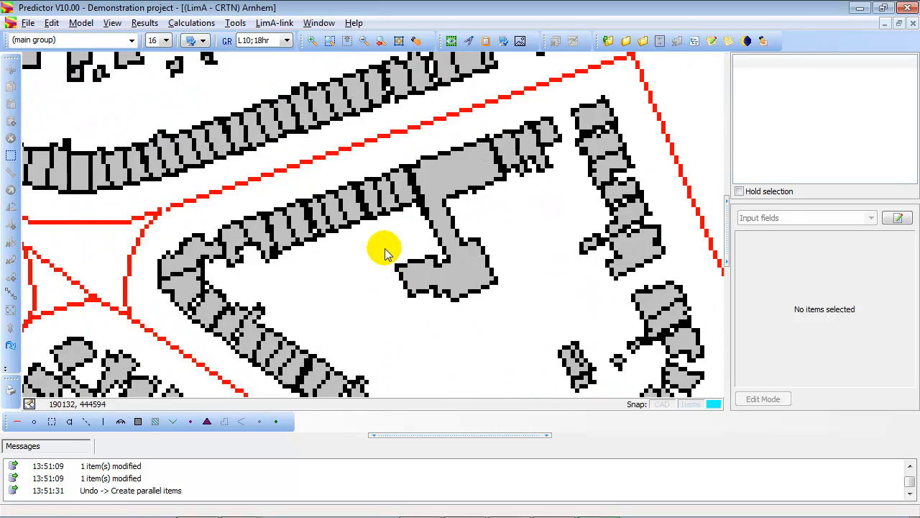
{"action": "left_click", "coordinate": [383, 200]}
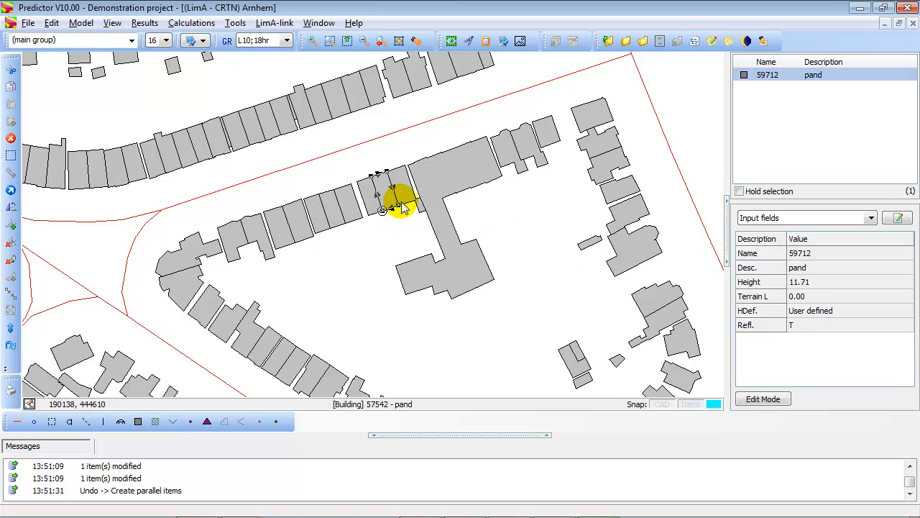
{"action": "left_click", "coordinate": [389, 223]}
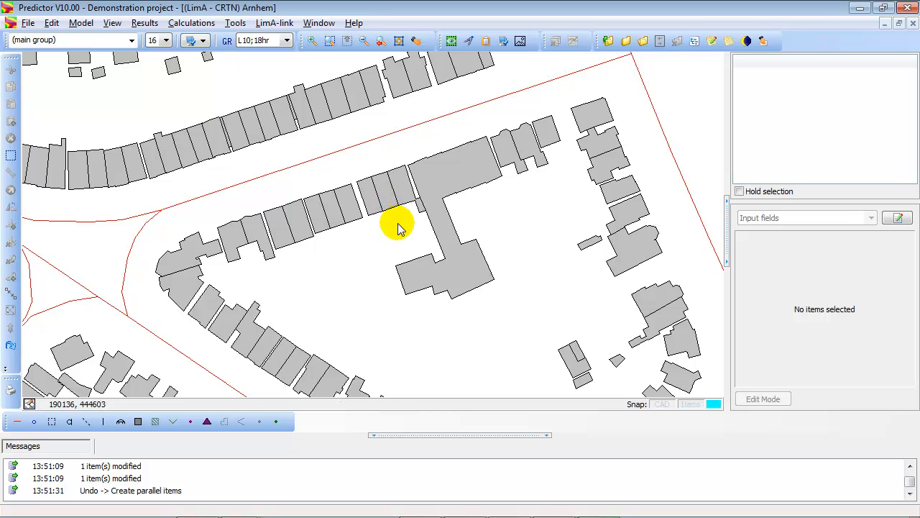
Step: Merge the adjoining terraced buildings 57542, 59712 and 59713 into one polygon and undo the merge
{"action": "left_click", "coordinate": [373, 209]}
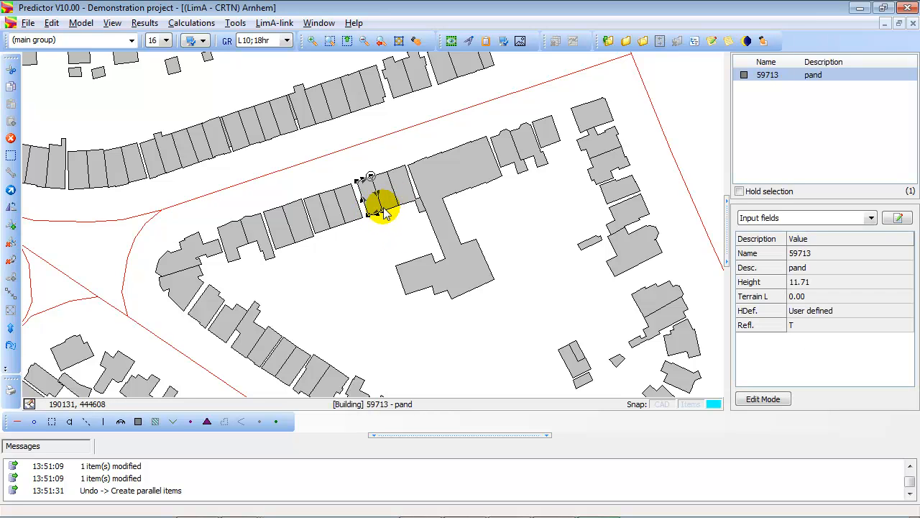
{"action": "left_click", "coordinate": [389, 202], "text": "ctrl"}
{"action": "left_click", "coordinate": [413, 195], "text": "ctrl"}
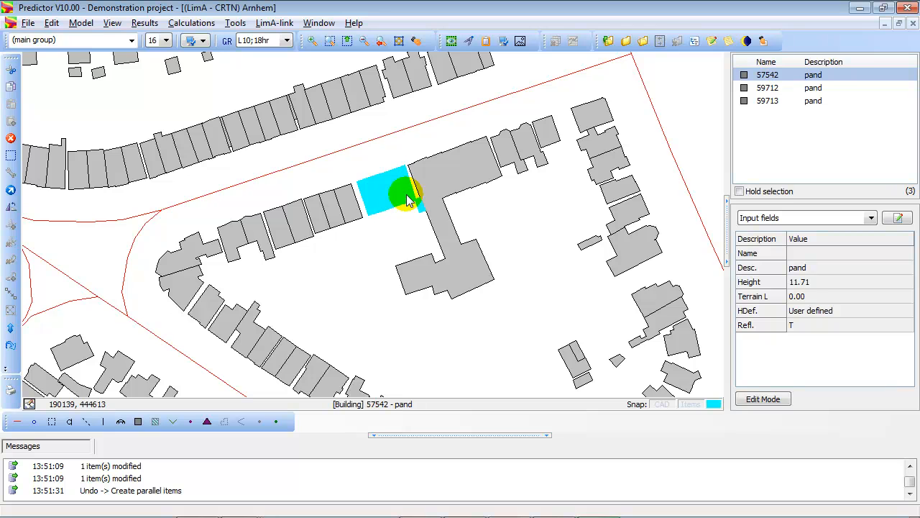
{"action": "right_click", "coordinate": [406, 194]}
{"action": "left_click", "coordinate": [469, 492]}
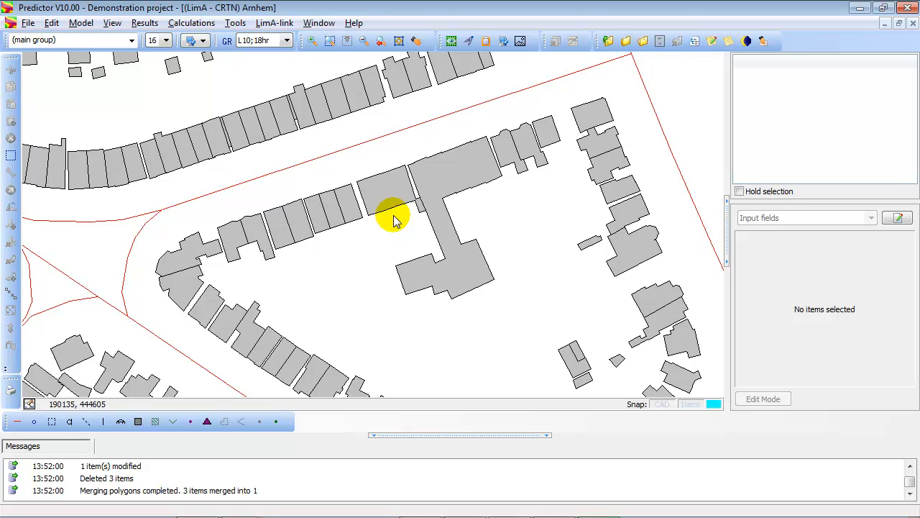
{"action": "key", "text": "ctrl+z"}
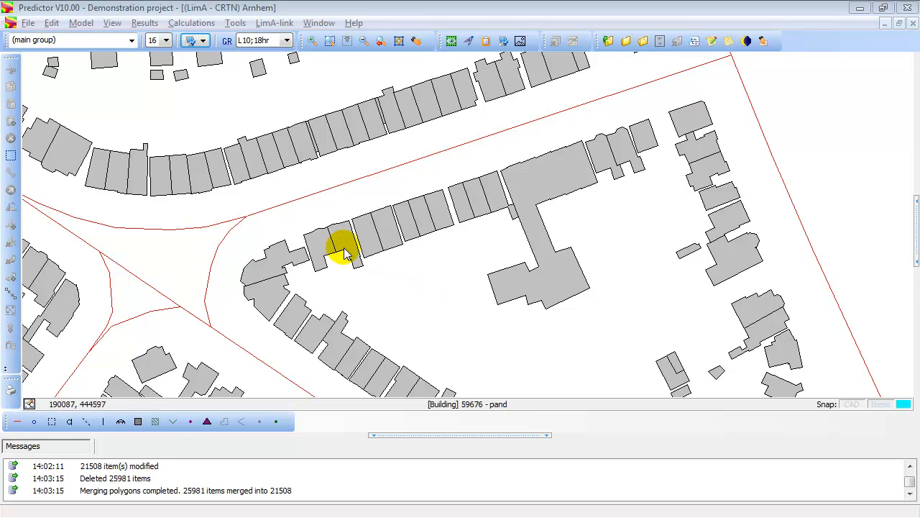
Step: Select the large irregular building and the merged blocks in the terraced row to check the extent of each polygon
{"action": "left_click", "coordinate": [320, 246]}
{"action": "left_click", "coordinate": [541, 248], "text": "shift"}
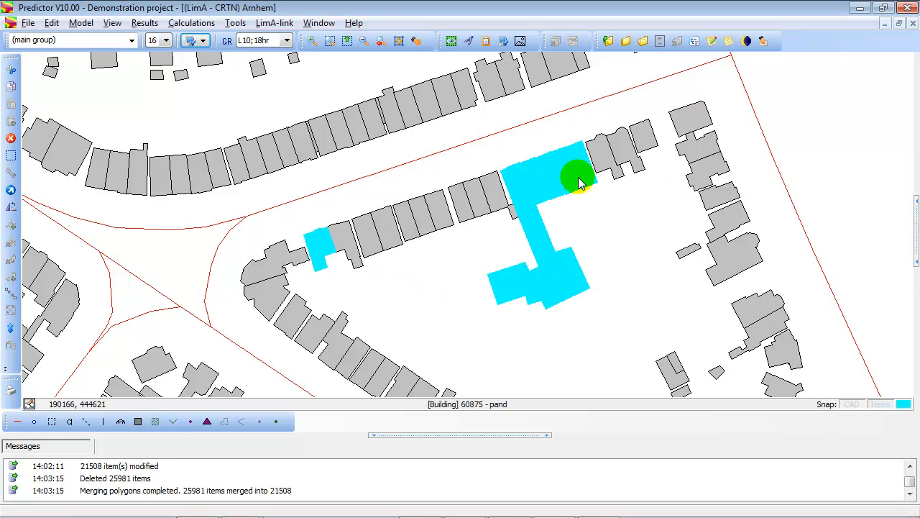
{"action": "left_click", "coordinate": [480, 200], "text": "shift"}
{"action": "left_click", "coordinate": [427, 215], "text": "shift"}
{"action": "left_click", "coordinate": [406, 233], "text": "shift"}
{"action": "left_click", "coordinate": [370, 236], "text": "shift"}
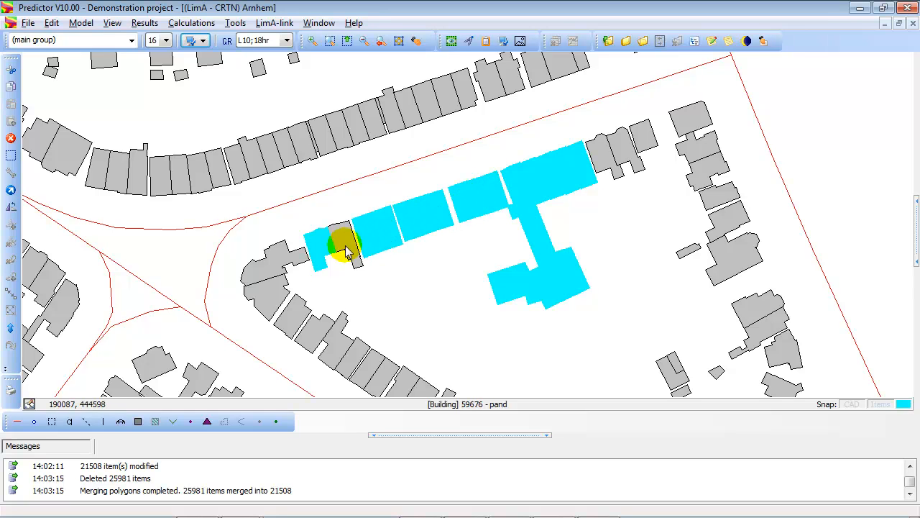
Step: Select the buildings along the south side of the road, around both corners and including the large irregular building, and merge their touching polygons
{"action": "left_click", "coordinate": [344, 242], "text": "shift"}
{"action": "left_click", "coordinate": [283, 281], "text": "shift"}
{"action": "left_click", "coordinate": [286, 311], "text": "shift"}
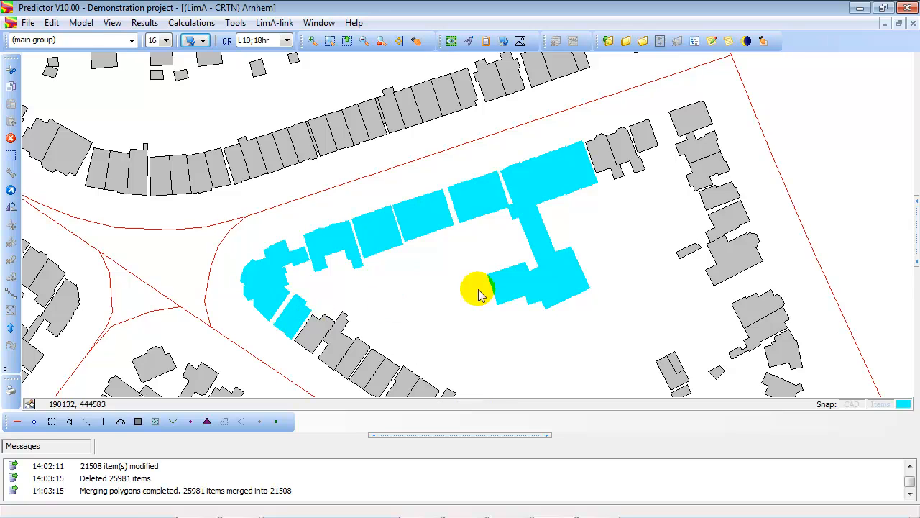
{"action": "left_click_drag", "start_coordinate": [586, 128], "coordinate": [753, 240]}
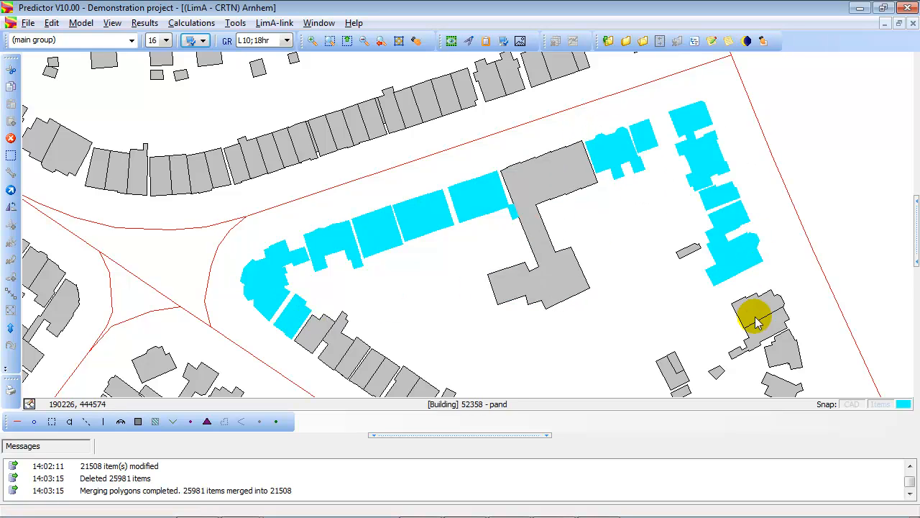
{"action": "left_click", "coordinate": [525, 177], "text": "shift"}
{"action": "right_click", "coordinate": [557, 181]}
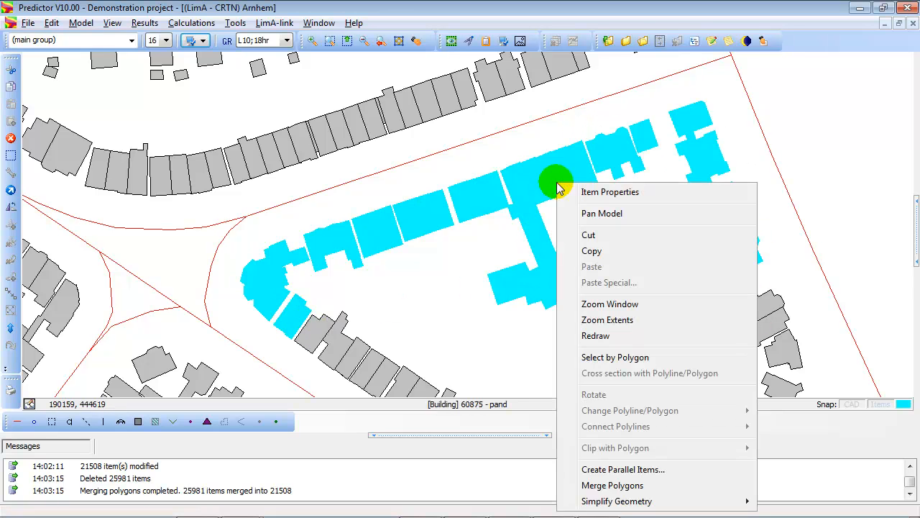
{"action": "left_click", "coordinate": [615, 486]}
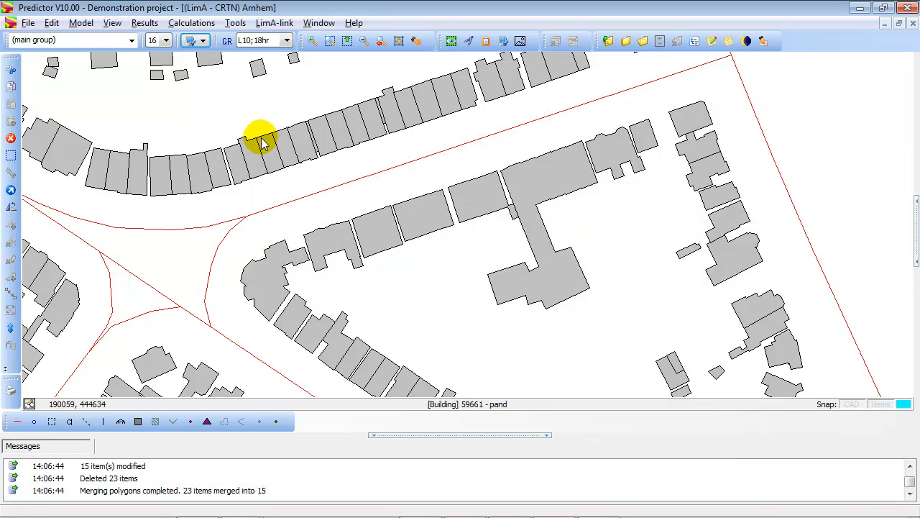
Step: Merge the long terraced row on the north side of the road, opposite the large irregular building, into one polygon
{"action": "mouse_move", "coordinate": [295, 150]}
{"action": "left_mouse_down"}
{"action": "mouse_move", "coordinate": [267, 151]}
{"action": "mouse_move", "coordinate": [321, 149]}
{"action": "mouse_move", "coordinate": [460, 90]}
{"action": "left_mouse_up"}
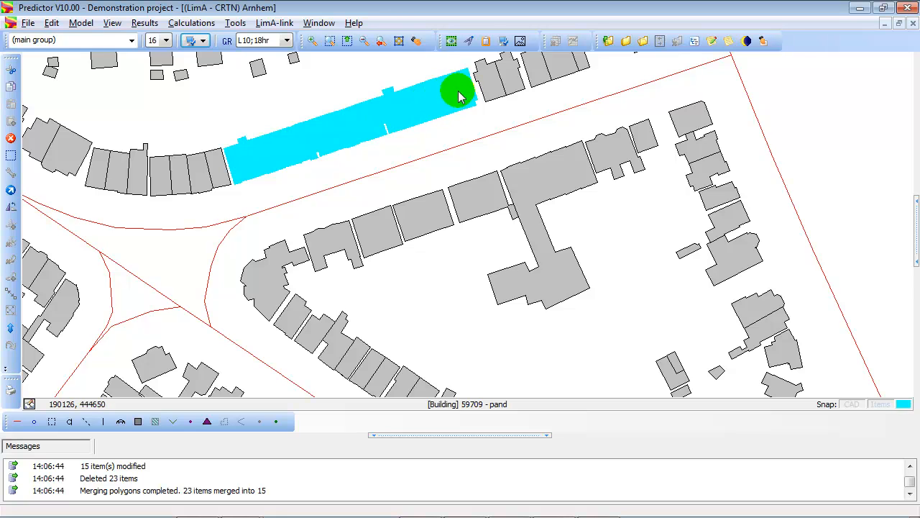
{"action": "right_click", "coordinate": [461, 90]}
{"action": "left_click", "coordinate": [496, 395]}
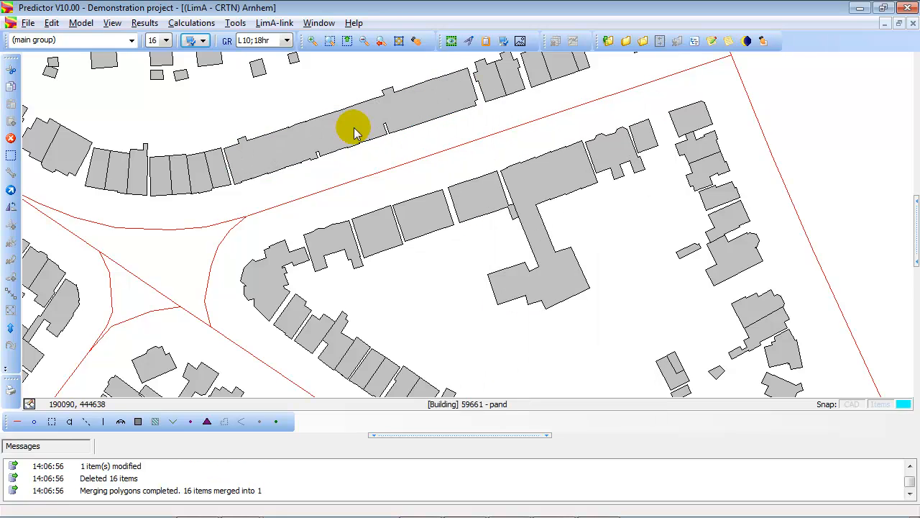
Step: Simplify the geometry of the merged terraced row on the north side of the road with the Normal option
{"action": "left_click", "coordinate": [417, 127]}
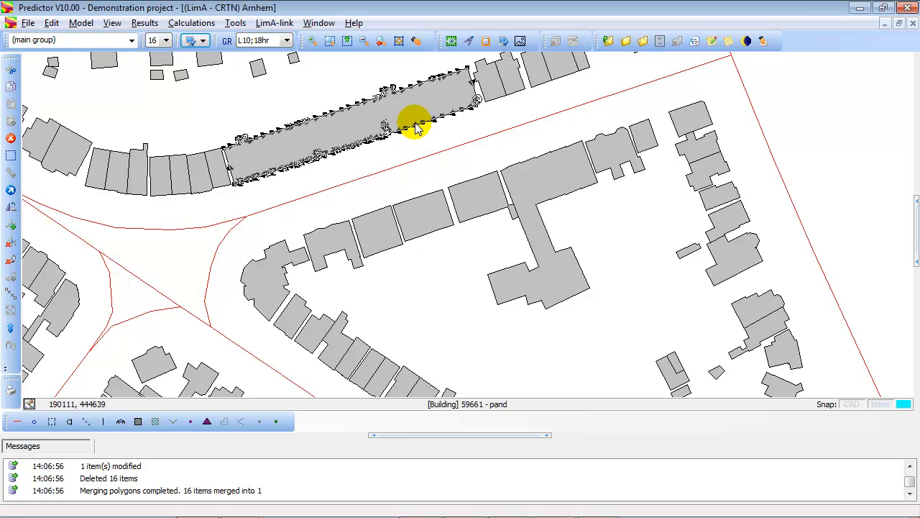
{"action": "scroll", "coordinate": [381, 148], "scroll_direction": "up", "scroll_amount": 2}
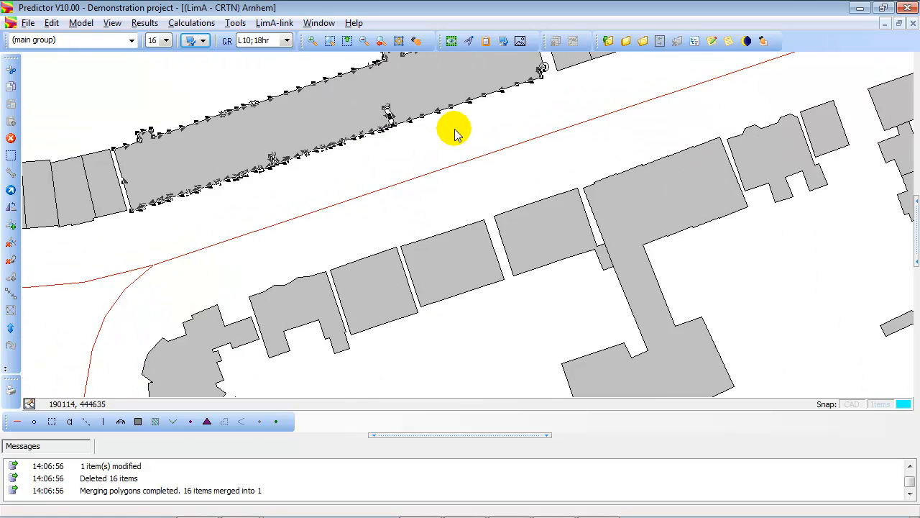
{"action": "scroll", "coordinate": [473, 208], "scroll_direction": "up", "scroll_amount": 1}
{"action": "scroll", "coordinate": [473, 209], "scroll_direction": "up", "scroll_amount": 1}
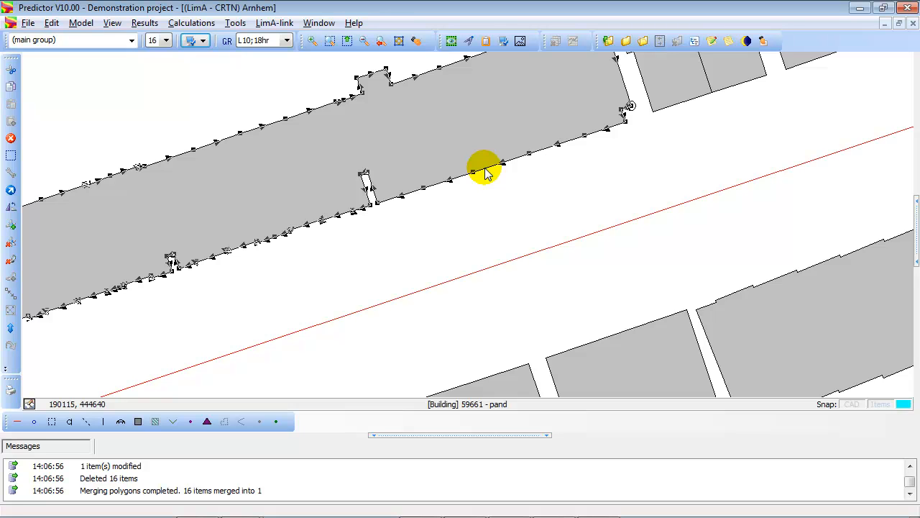
{"action": "right_click", "coordinate": [486, 173]}
{"action": "mouse_move", "coordinate": [568, 489]}
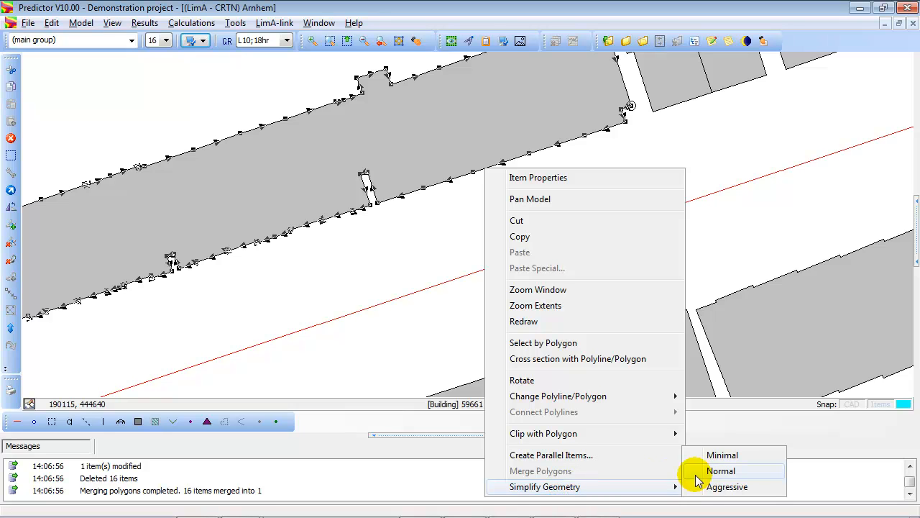
{"action": "left_click", "coordinate": [721, 471]}
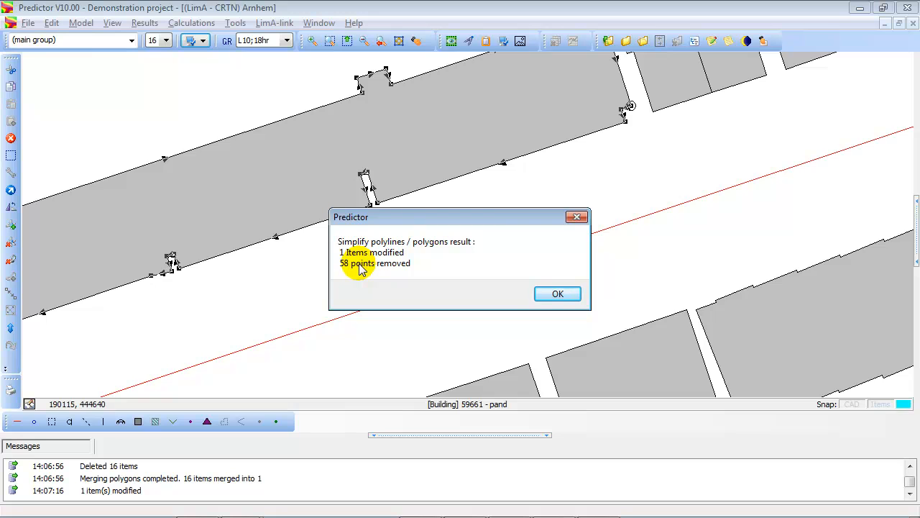
{"action": "left_click", "coordinate": [553, 293]}
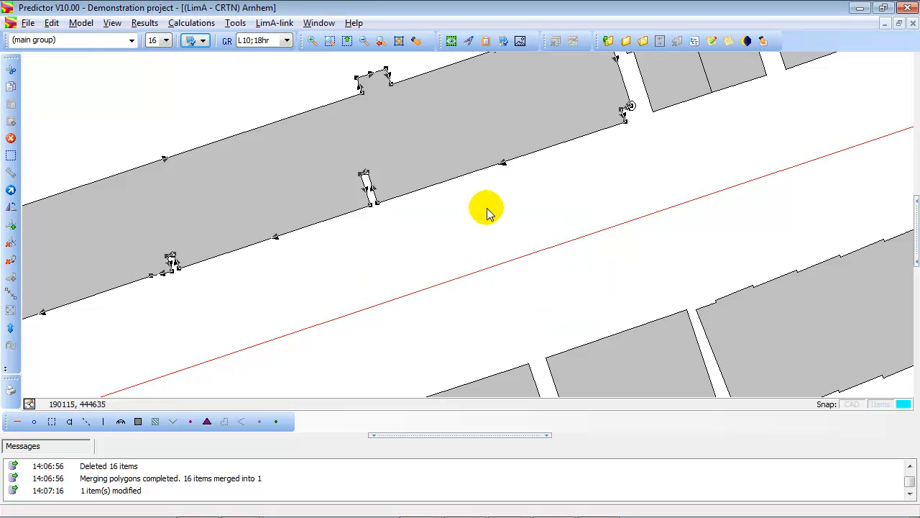
{"action": "left_click", "coordinate": [453, 213]}
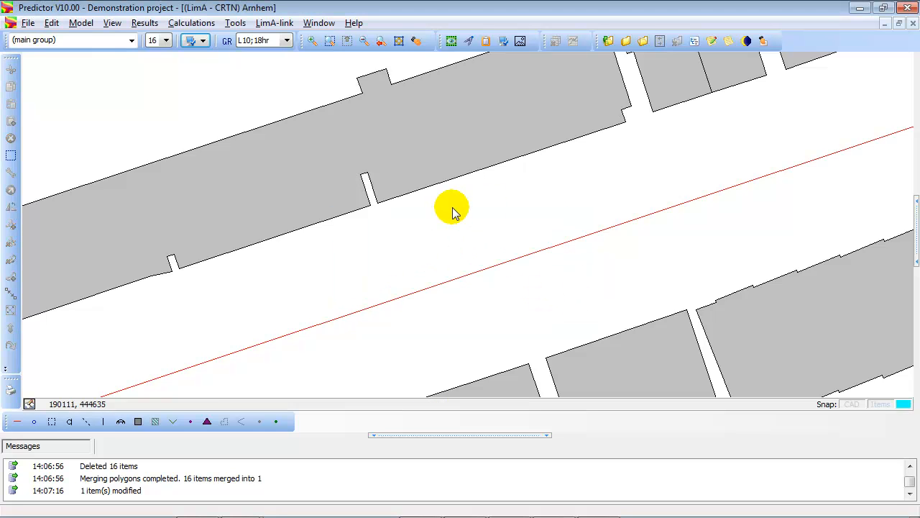
Step: Search for and select all Building items in the complete model and simplify their geometry with the Normal option
{"action": "scroll", "coordinate": [453, 213], "scroll_direction": "down", "scroll_amount": 2}
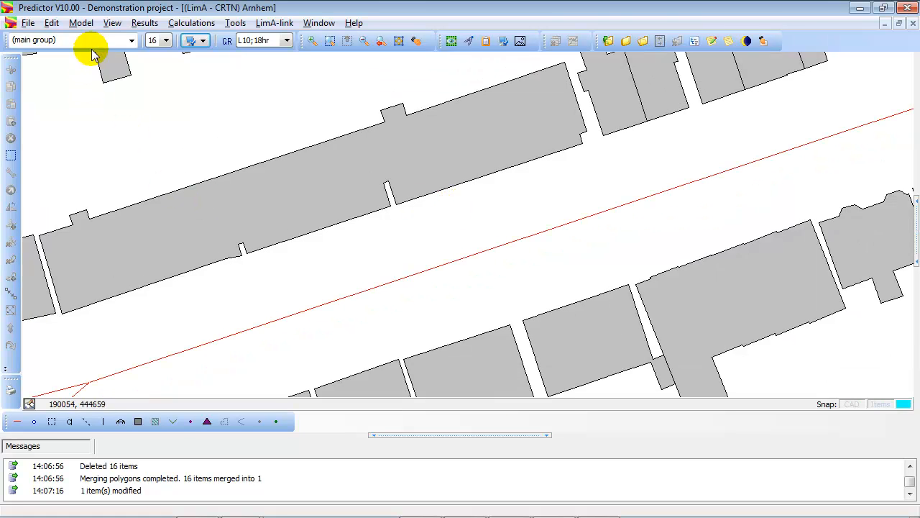
{"action": "left_click", "coordinate": [54, 22]}
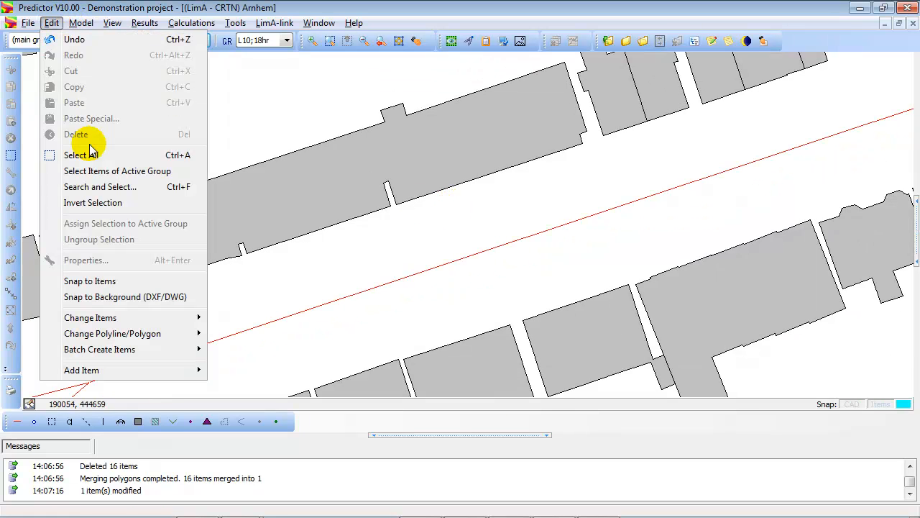
{"action": "left_click", "coordinate": [120, 185]}
{"action": "left_click", "coordinate": [309, 263]}
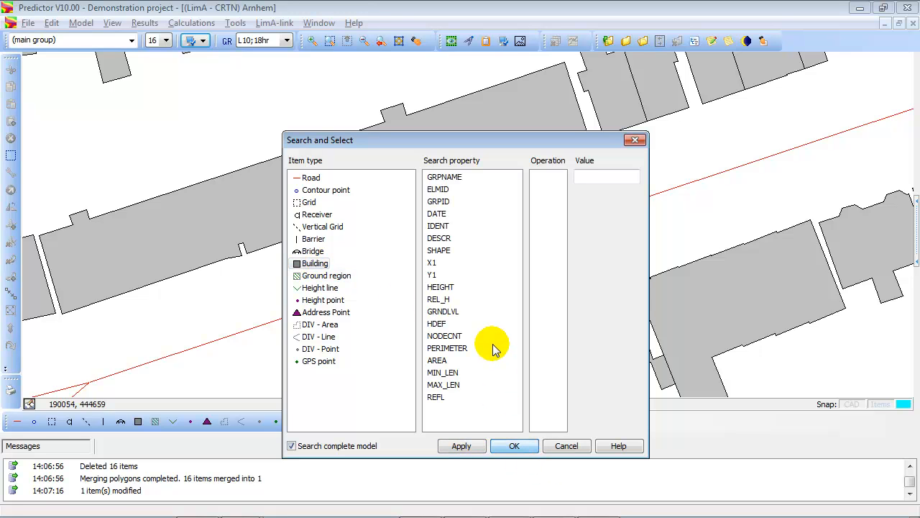
{"action": "key", "text": "Return"}
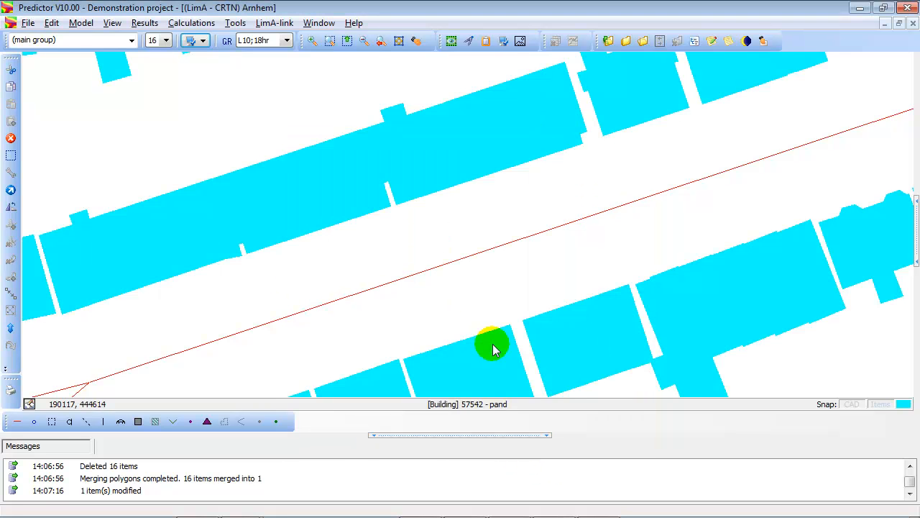
{"action": "right_click", "coordinate": [426, 180]}
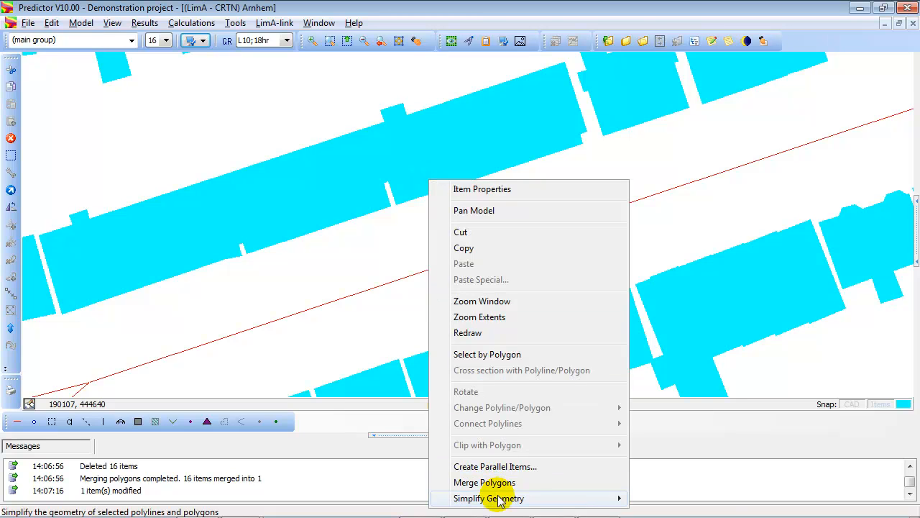
{"action": "mouse_move", "coordinate": [499, 498]}
{"action": "left_click", "coordinate": [666, 485]}
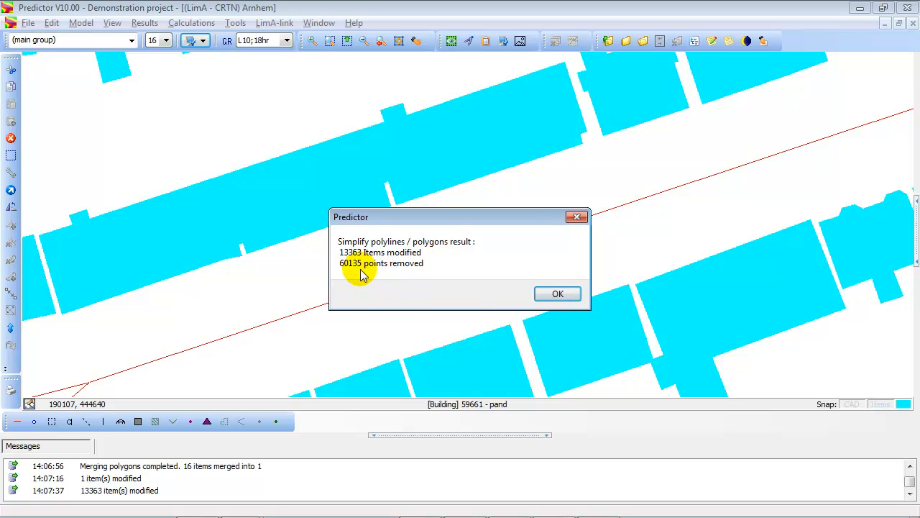
{"action": "left_click", "coordinate": [557, 294]}
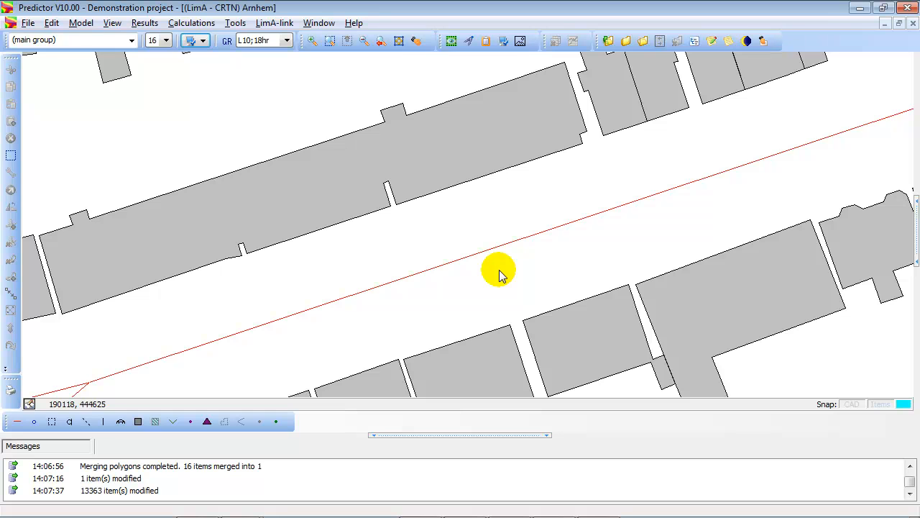
{"action": "right_click", "coordinate": [474, 179]}
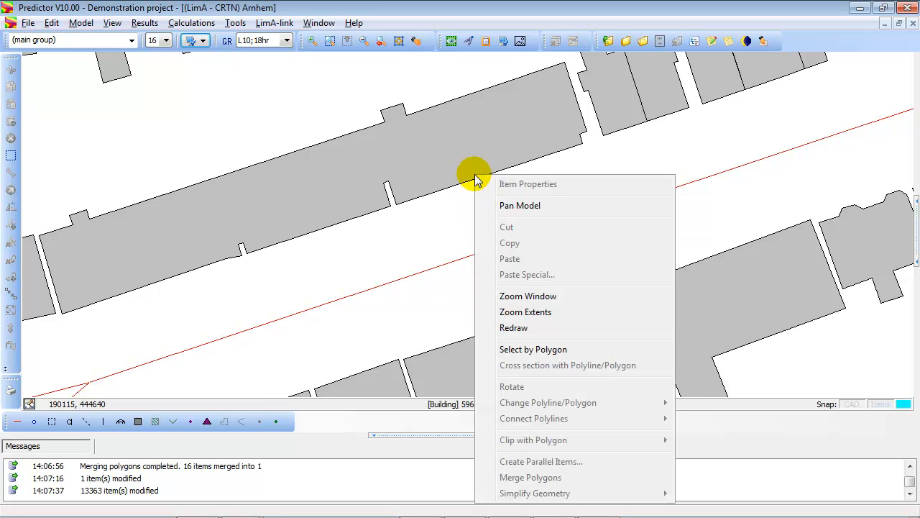
{"action": "left_click", "coordinate": [444, 233]}
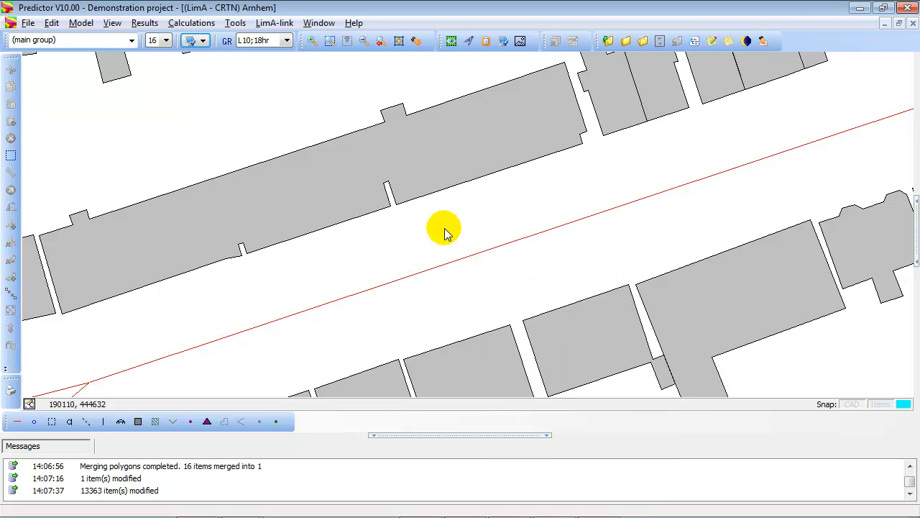